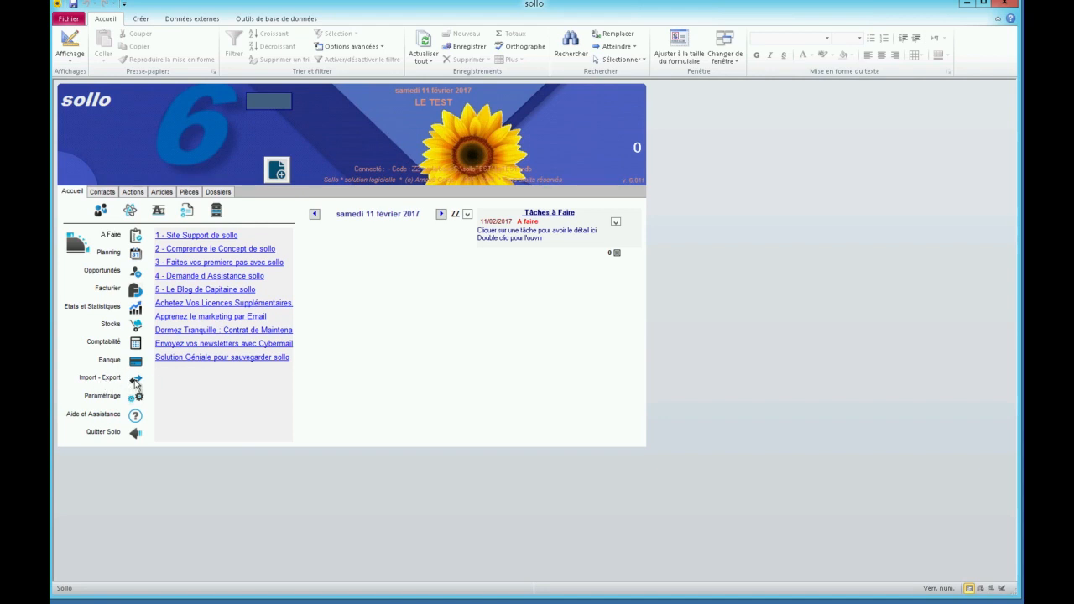
# Step: Open the Excel import page of the Import - Export interfaces
pyautogui.click(135, 380)
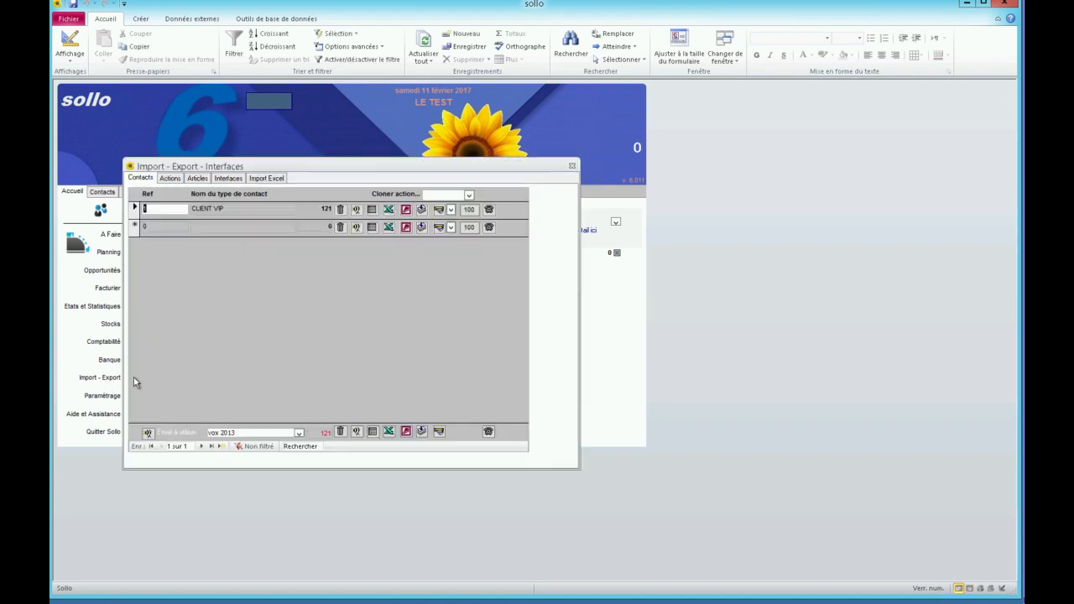
pyautogui.click(263, 181)
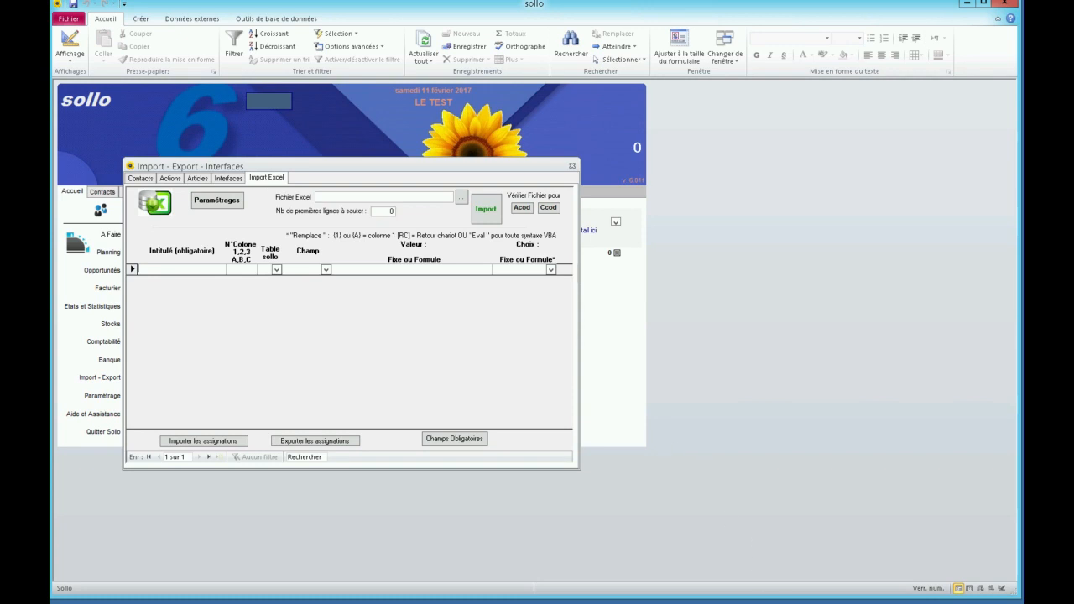
# Step: Switch to Excel, look over the lesMairies.xlsx workbook, and return to the sollo import window
pyautogui.hotkey('alt', 'Tab')
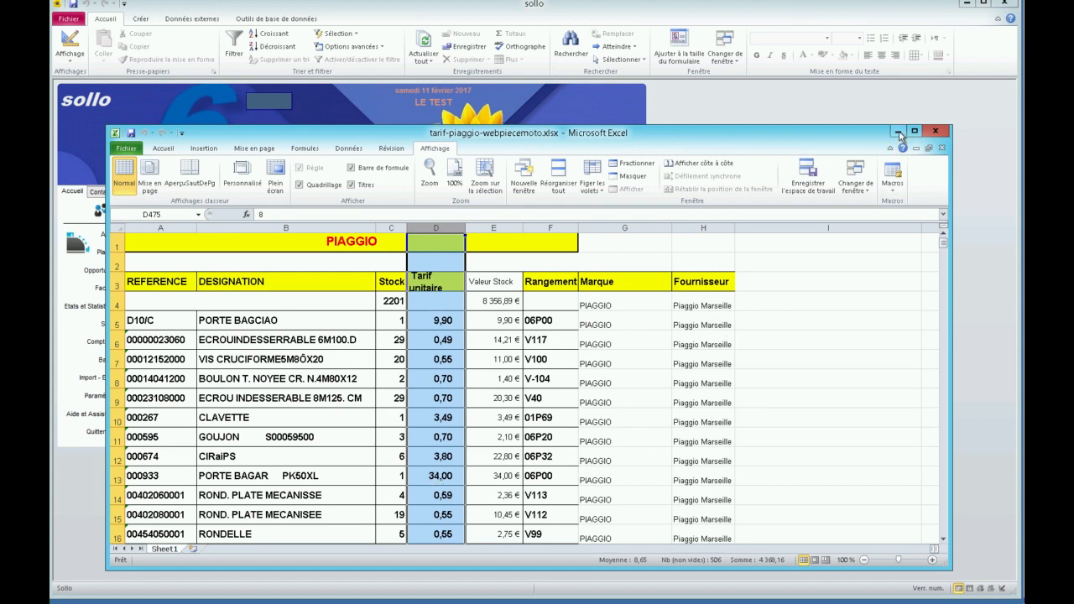
pyautogui.click(857, 183)
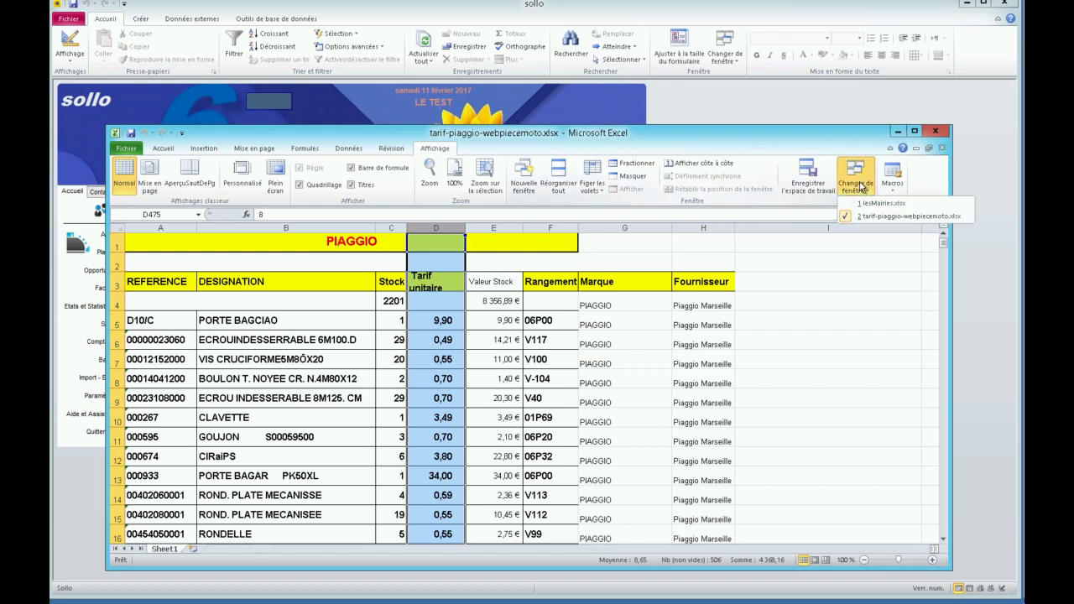
pyautogui.click(865, 204)
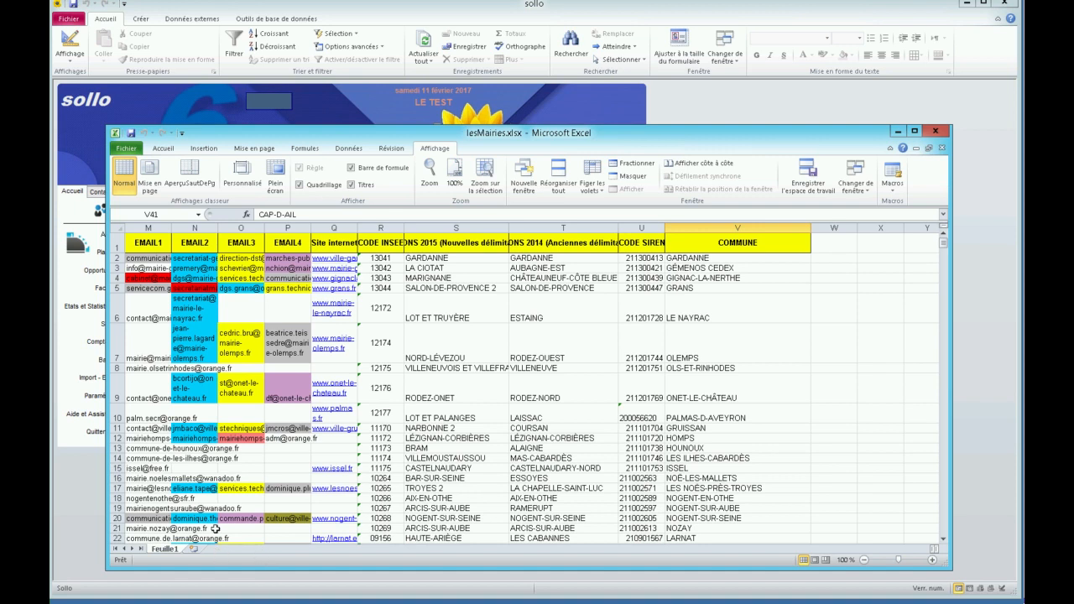
pyautogui.click(898, 131)
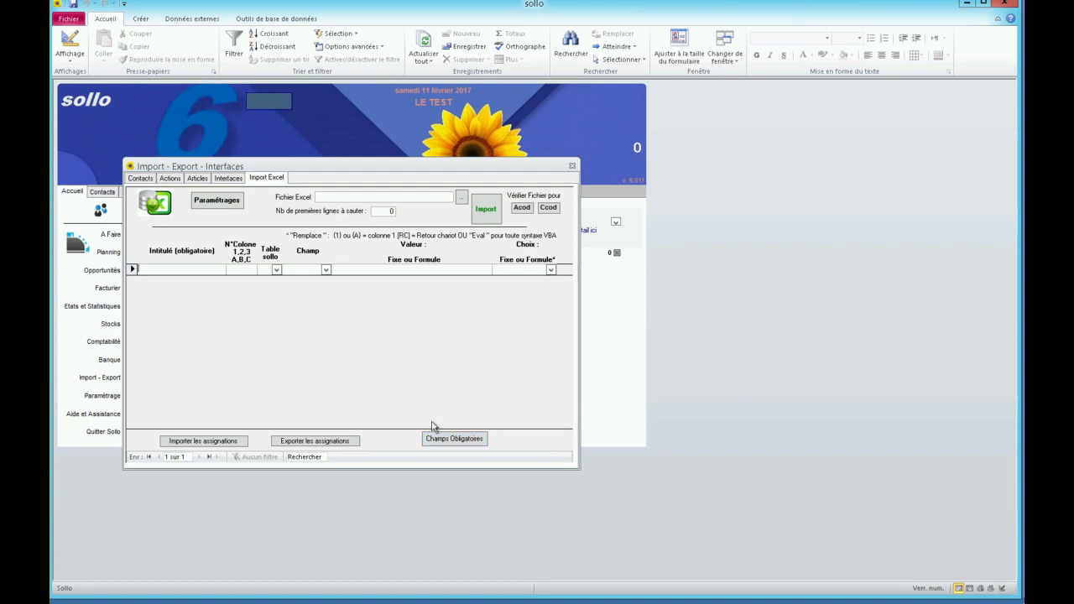
# Step: Add the mandatory ARTICLES fields to the import assignments, declining the CONTACTS ones
pyautogui.click(276, 271)
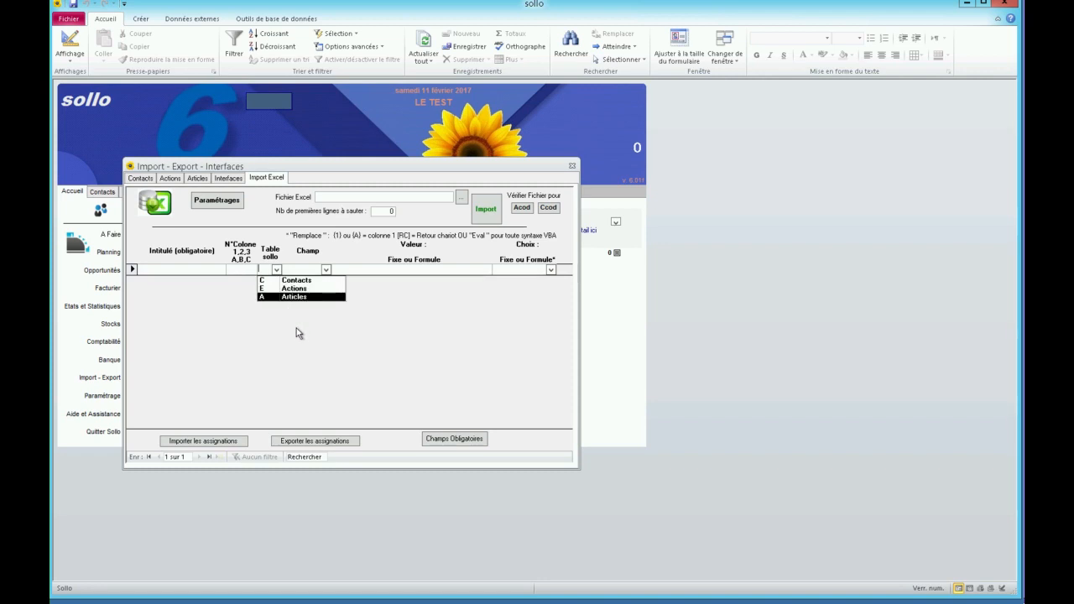
pyautogui.click(321, 337)
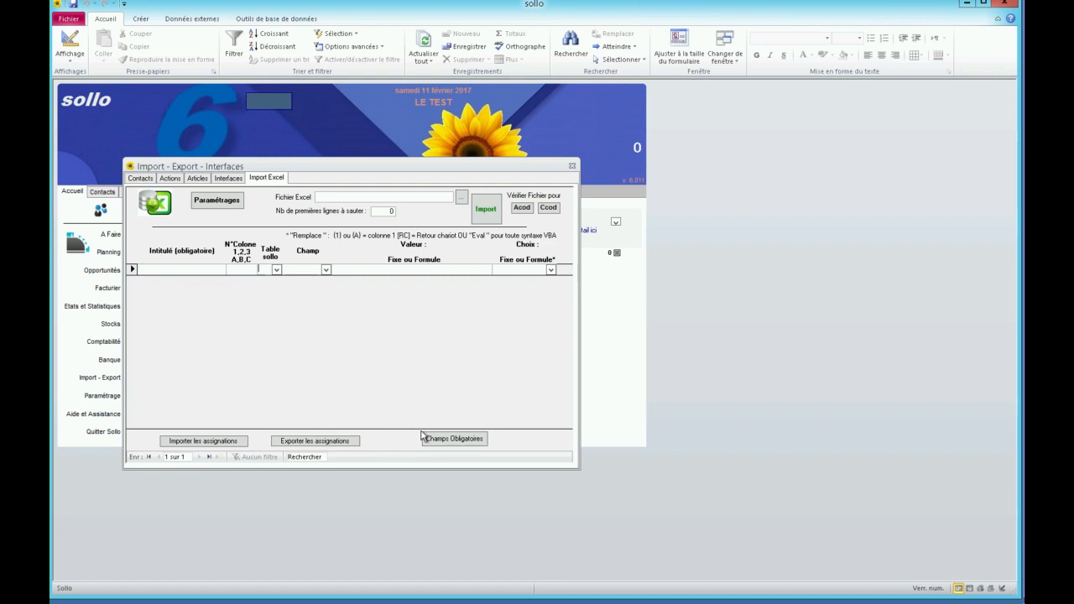
pyautogui.click(445, 442)
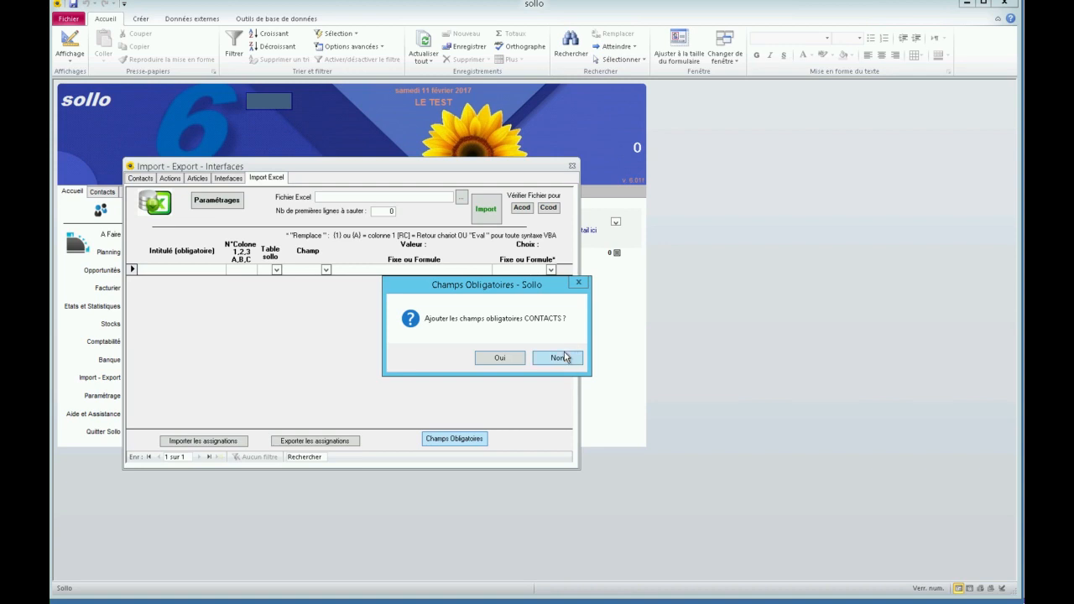
pyautogui.click(549, 358)
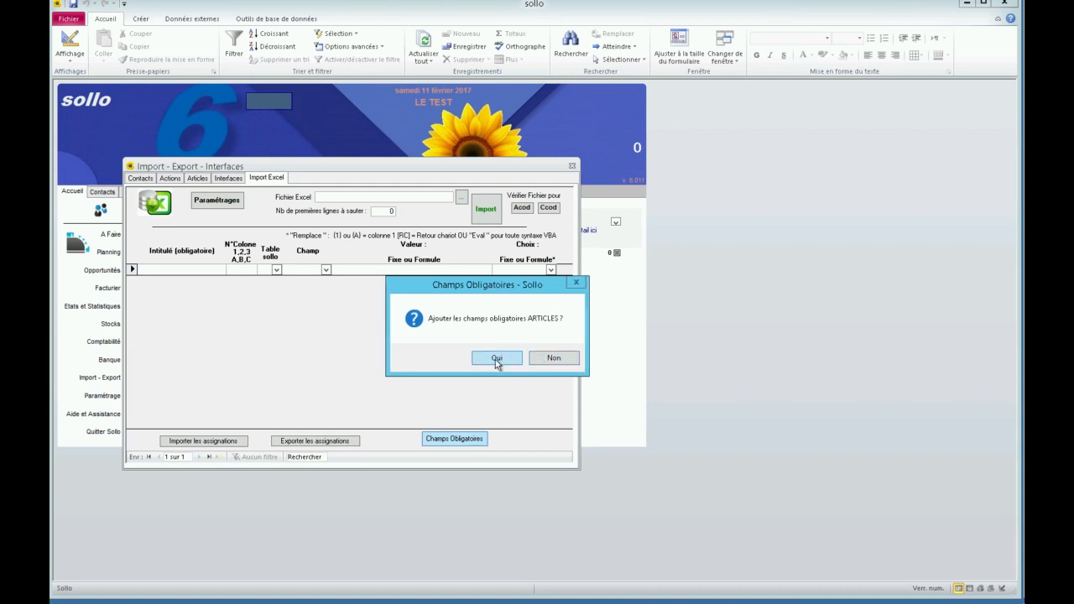
pyautogui.click(496, 359)
pyautogui.click(554, 361)
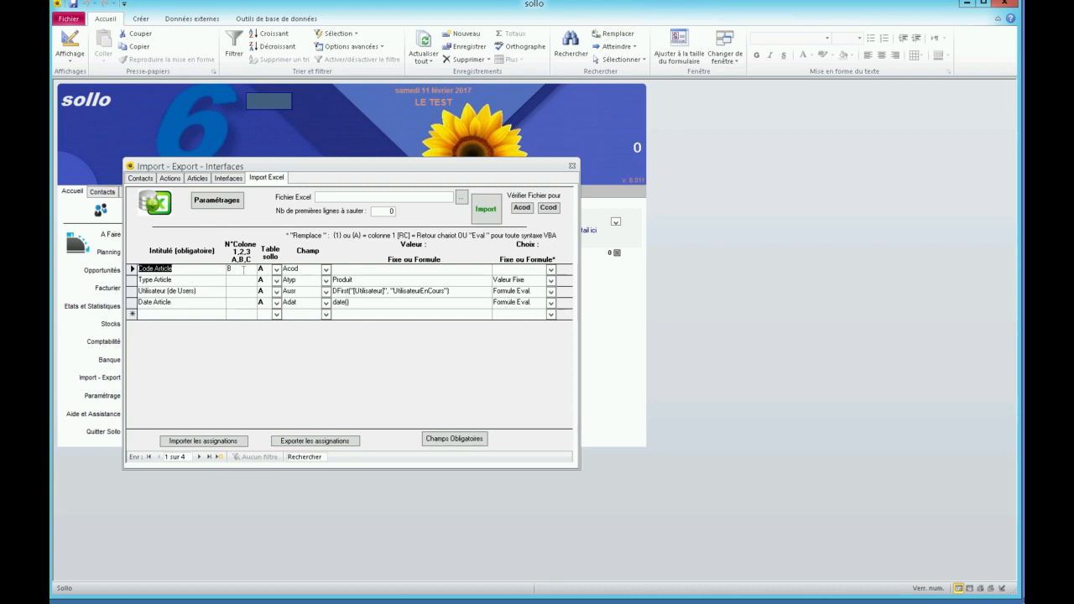
# Step: Set the source column of the Code Article row to A
pyautogui.press('Tab')
pyautogui.write('A')
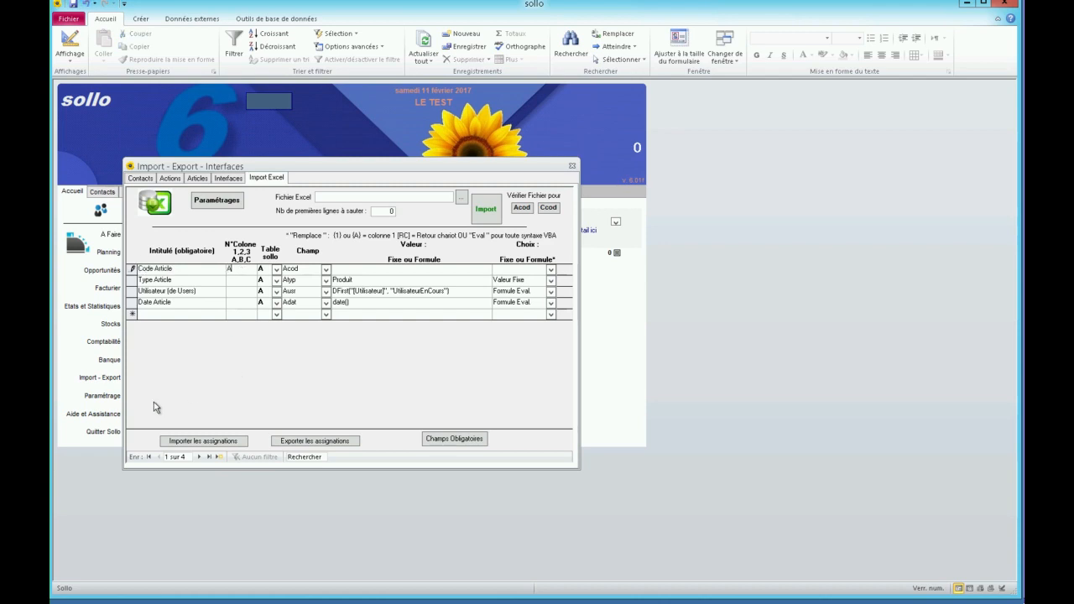
pyautogui.click(229, 283)
pyautogui.moveTo(233, 268); pyautogui.dragTo(214, 269)
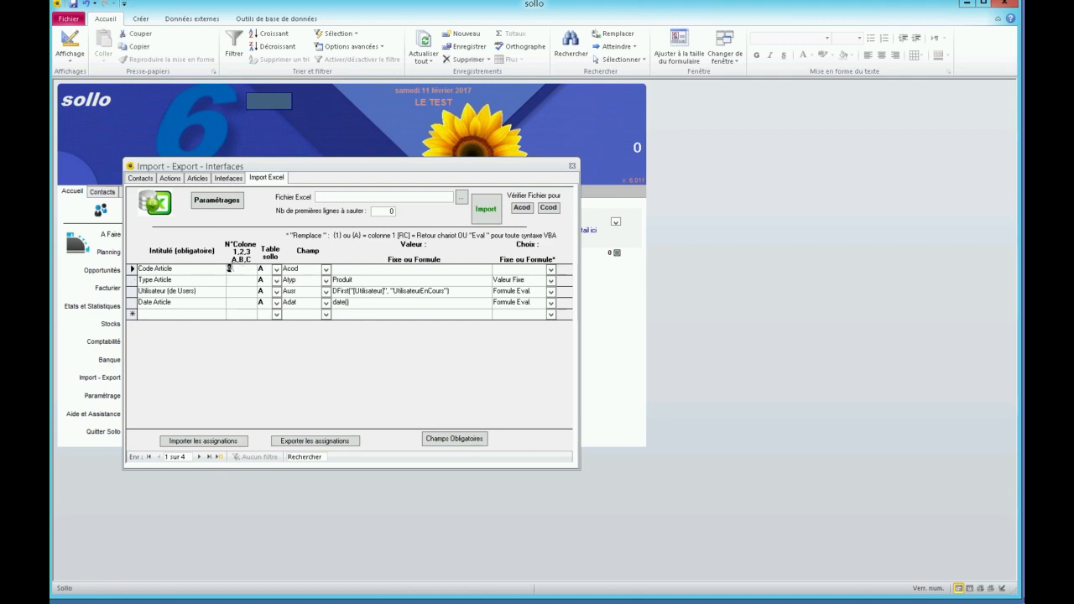
# Step: Review the values of the Type Article and Utilisateur rows, keeping Formule Eval. as the Utilisateur row's choice
pyautogui.click(228, 280)
pyautogui.doubleClick(343, 279)
pyautogui.moveTo(466, 290); pyautogui.dragTo(311, 291)
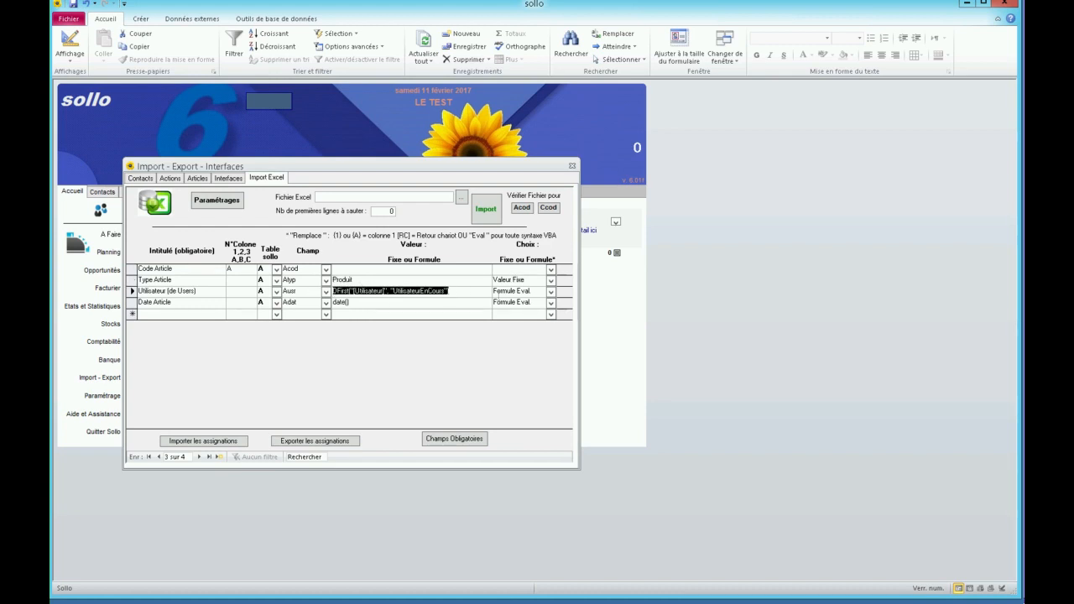
pyautogui.moveTo(457, 291); pyautogui.dragTo(302, 291)
pyautogui.click(551, 292)
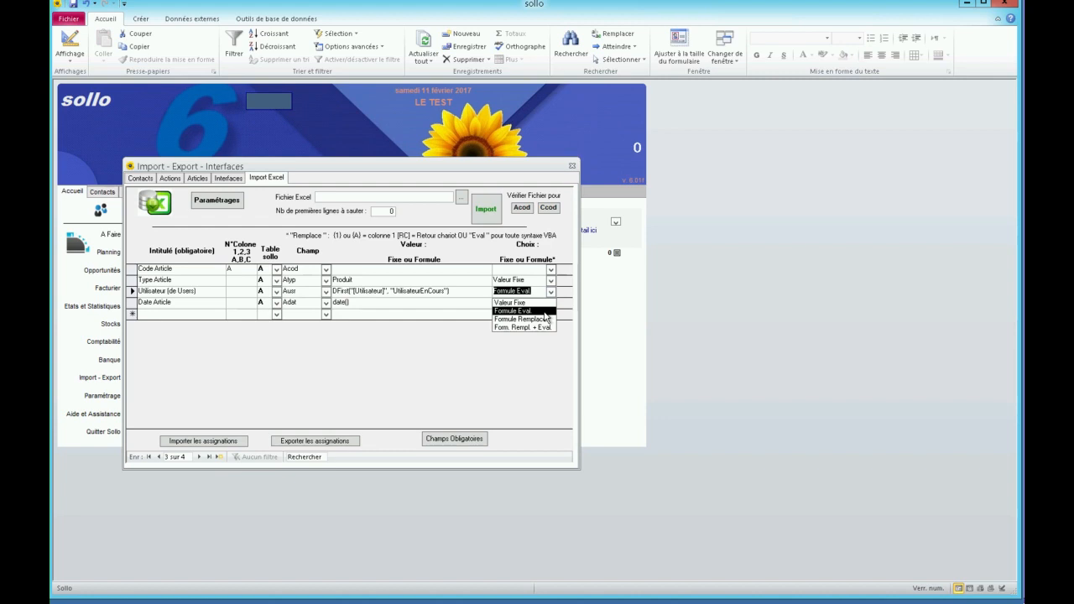
pyautogui.click(544, 311)
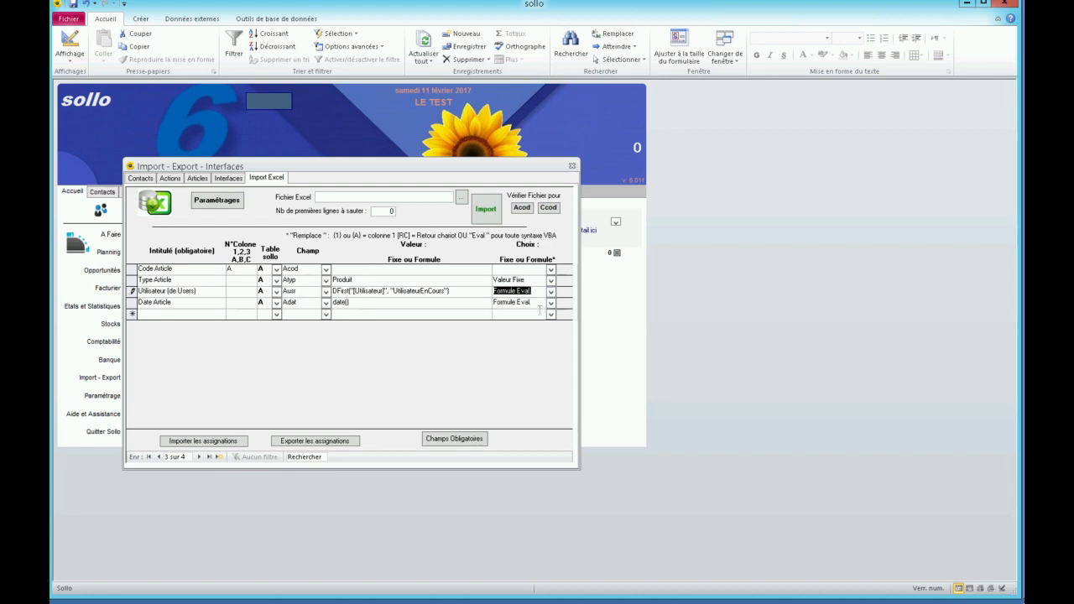
# Step: Add an assignment row named désignation that maps column B to the Articles field ADesc
pyautogui.click(237, 315)
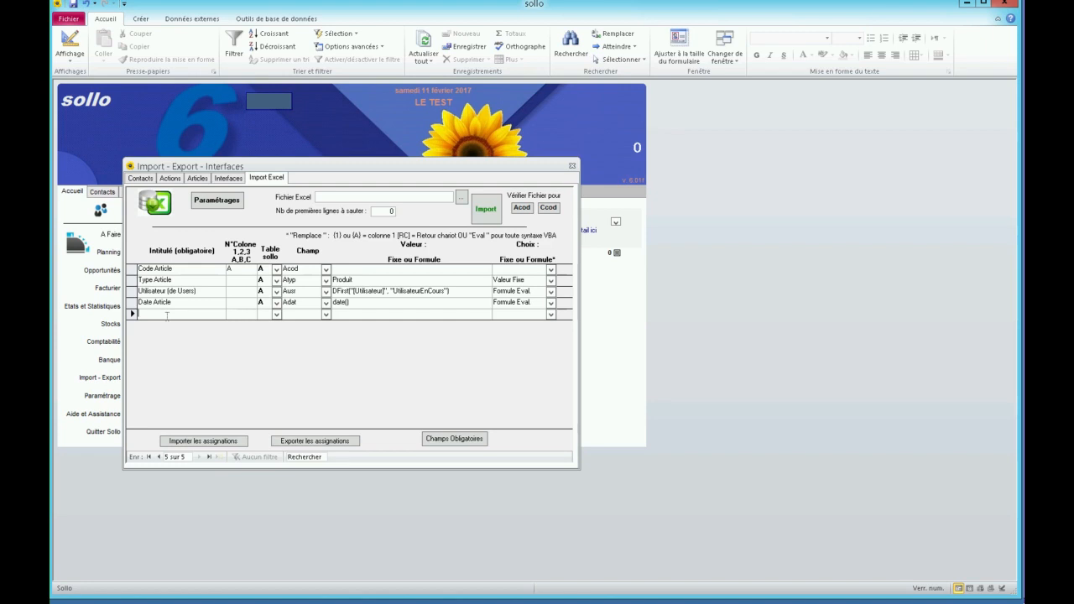
pyautogui.write('d')
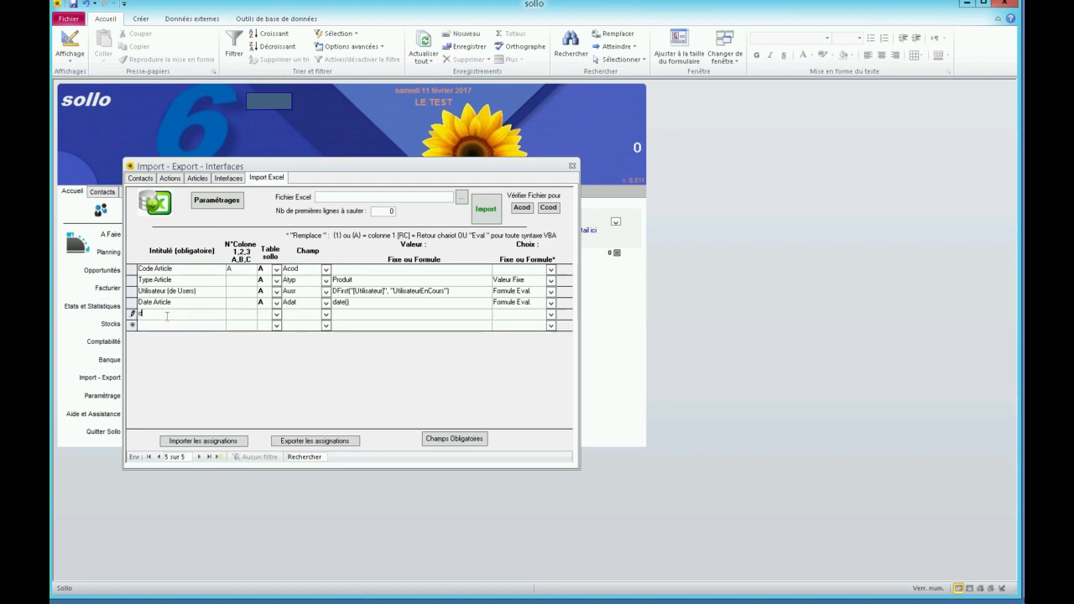
pyautogui.write('ésignation')
pyautogui.write('B')
pyautogui.click(276, 315)
pyautogui.click(277, 341)
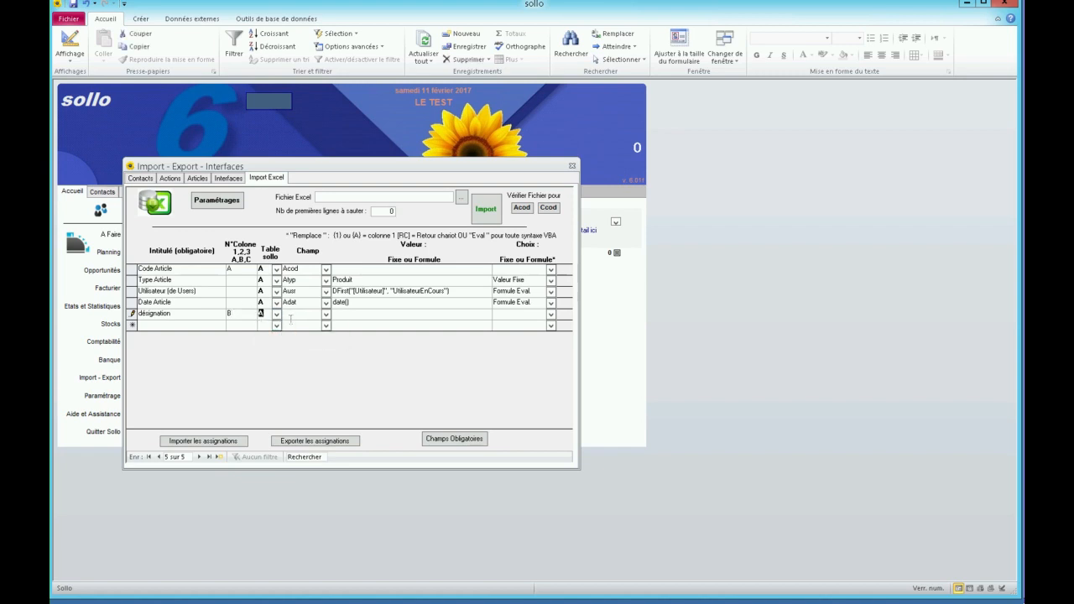
pyautogui.click(299, 315)
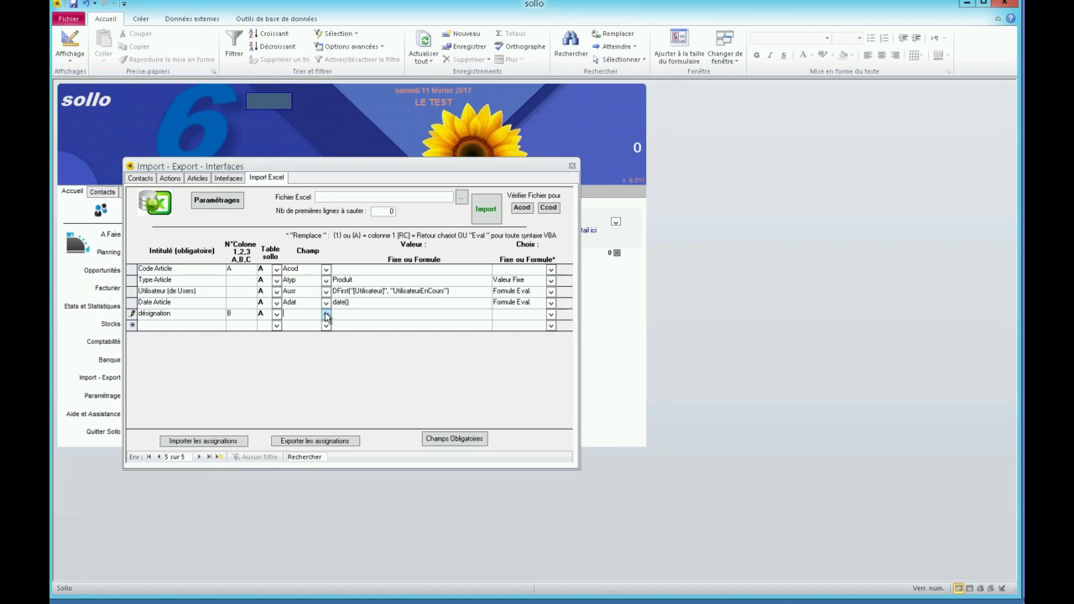
pyautogui.click(326, 314)
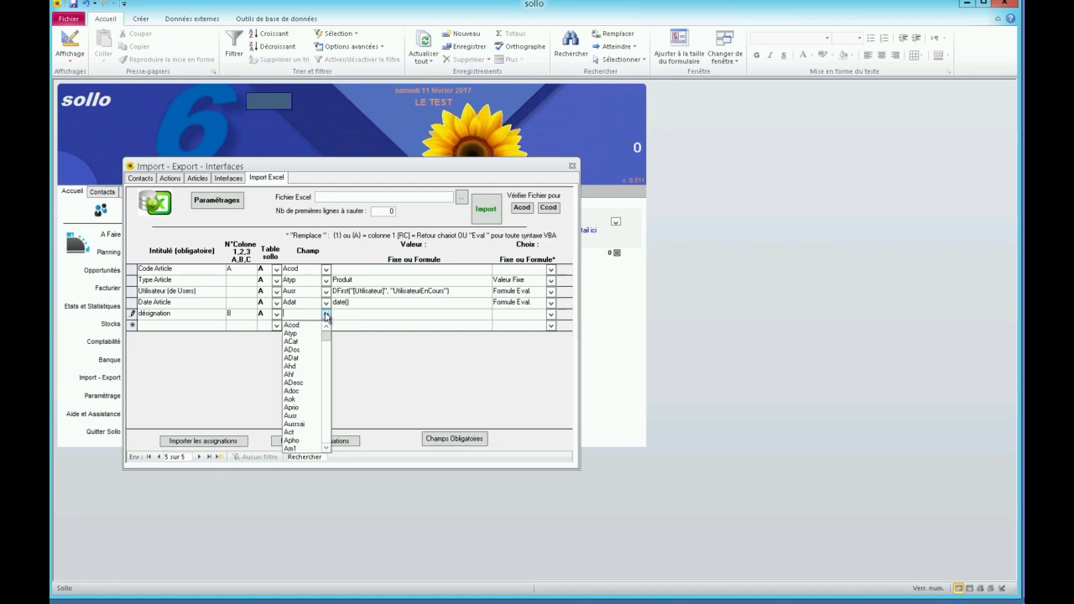
pyautogui.click(313, 384)
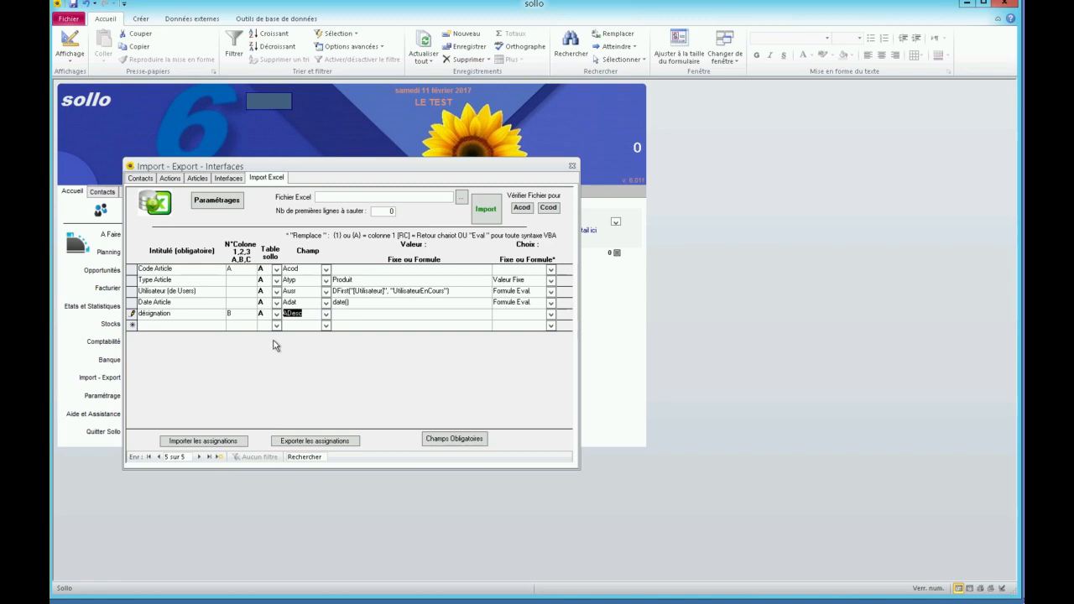
# Step: Add an assignment row named tarif HT that maps column D to the Articles field An2
pyautogui.click(193, 325)
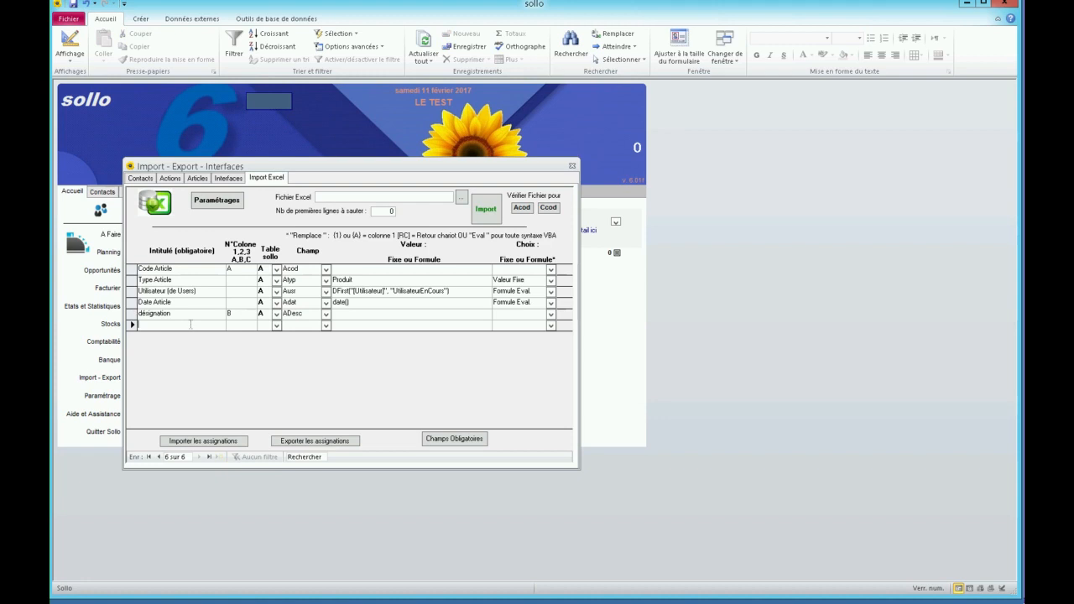
pyautogui.write('ta')
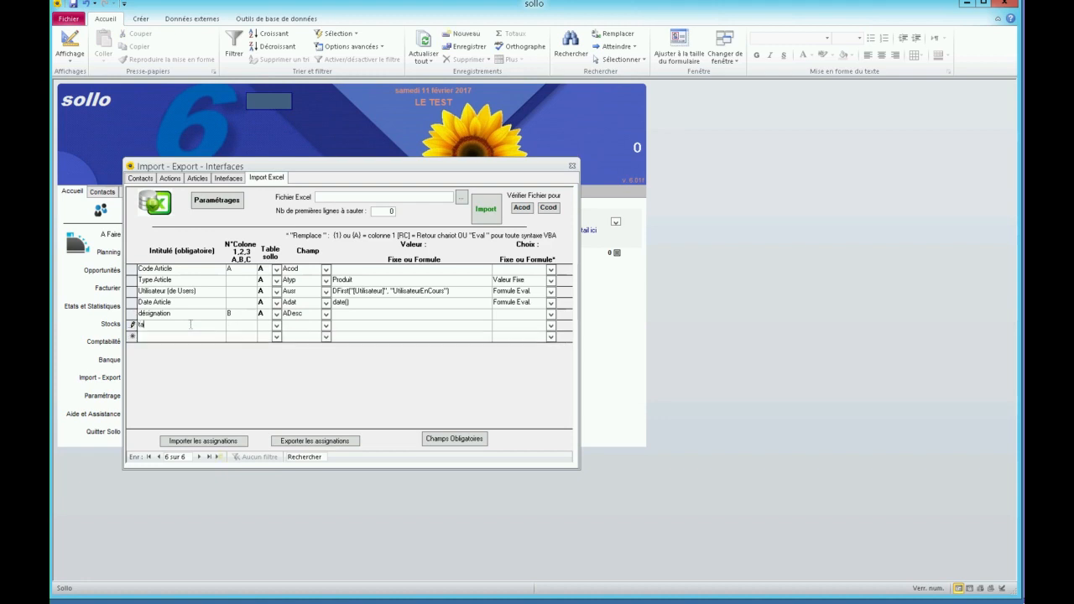
pyautogui.write('rif')
pyautogui.write('HT')
pyautogui.write('D')
pyautogui.click(276, 326)
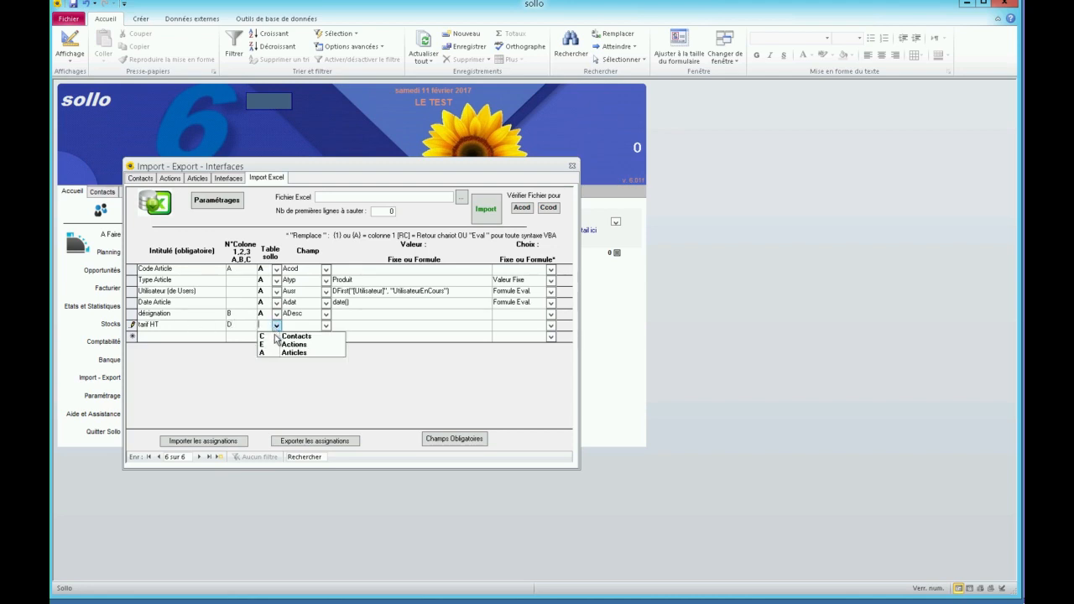
pyautogui.click(276, 352)
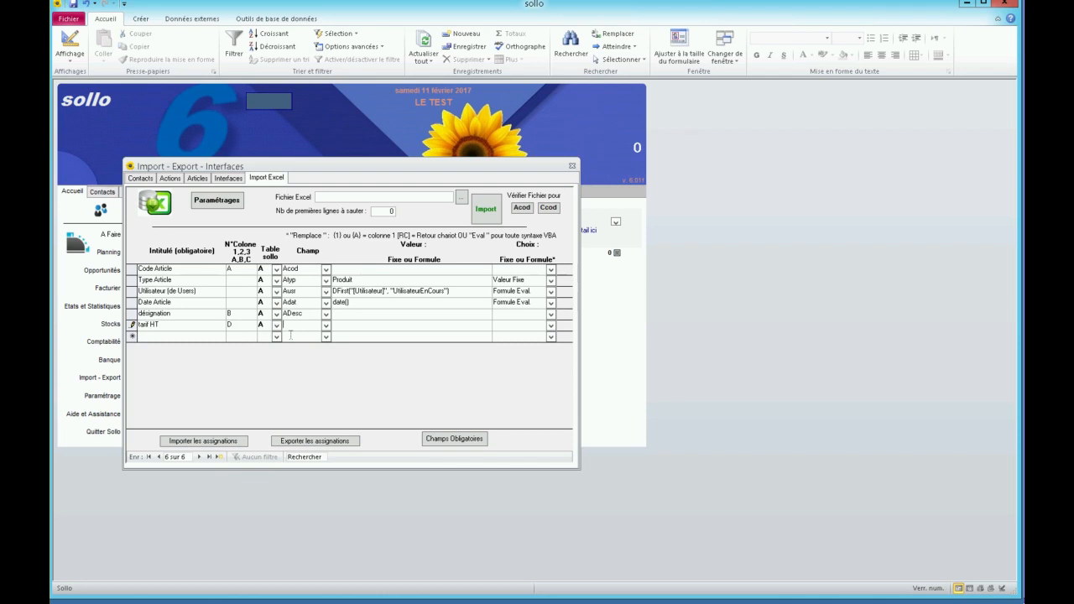
pyautogui.write('Ar')
pyautogui.write('2')
# Step: Add an assignment row named TVA for the Articles field An3, with 0,2 as Valeur Fixe
pyautogui.click(199, 336)
pyautogui.write('TVA')
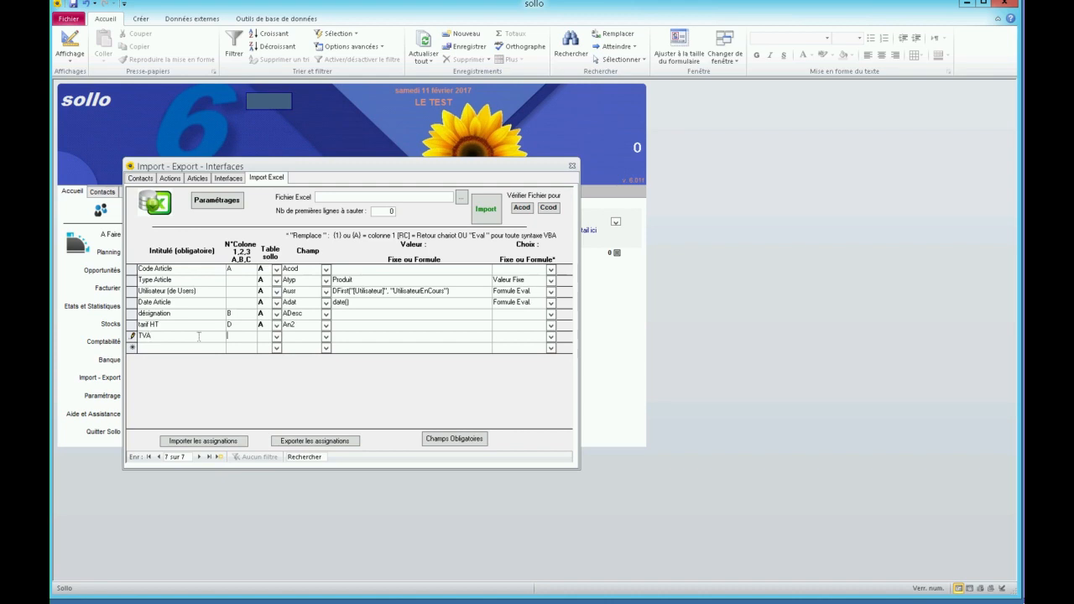
pyautogui.click(276, 342)
pyautogui.click(274, 364)
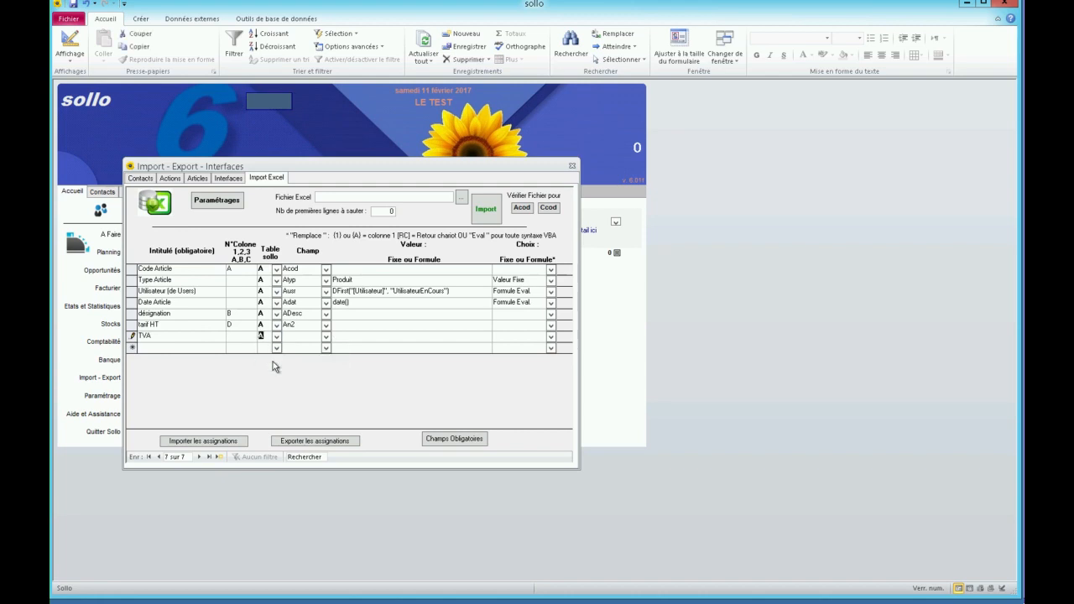
pyautogui.click(295, 339)
pyautogui.write('An3')
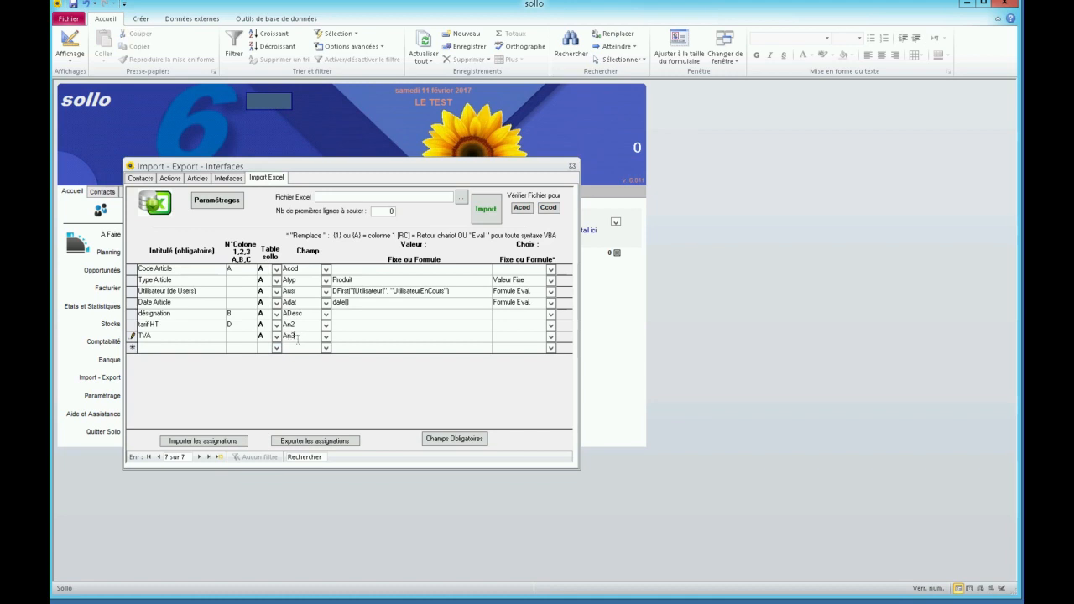
pyautogui.click(339, 334)
pyautogui.write('0,2')
pyautogui.click(551, 337)
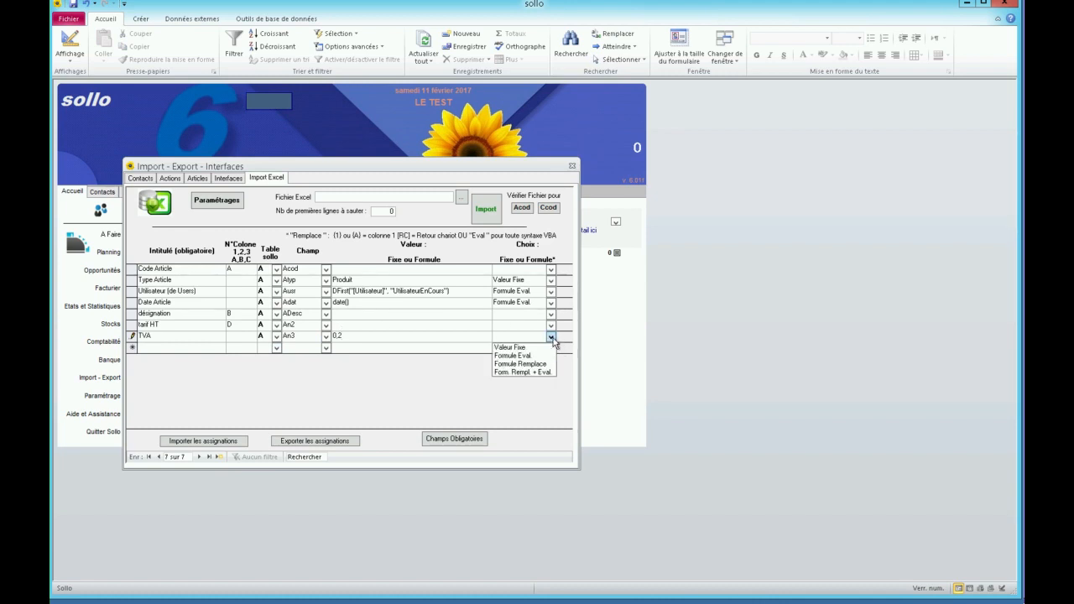
pyautogui.click(549, 347)
# Step: Add an assignment row named tarif TTC for the Articles field An4, with the formula {D}*1,2 and the choice Form. Rempl. + Eval
pyautogui.click(194, 347)
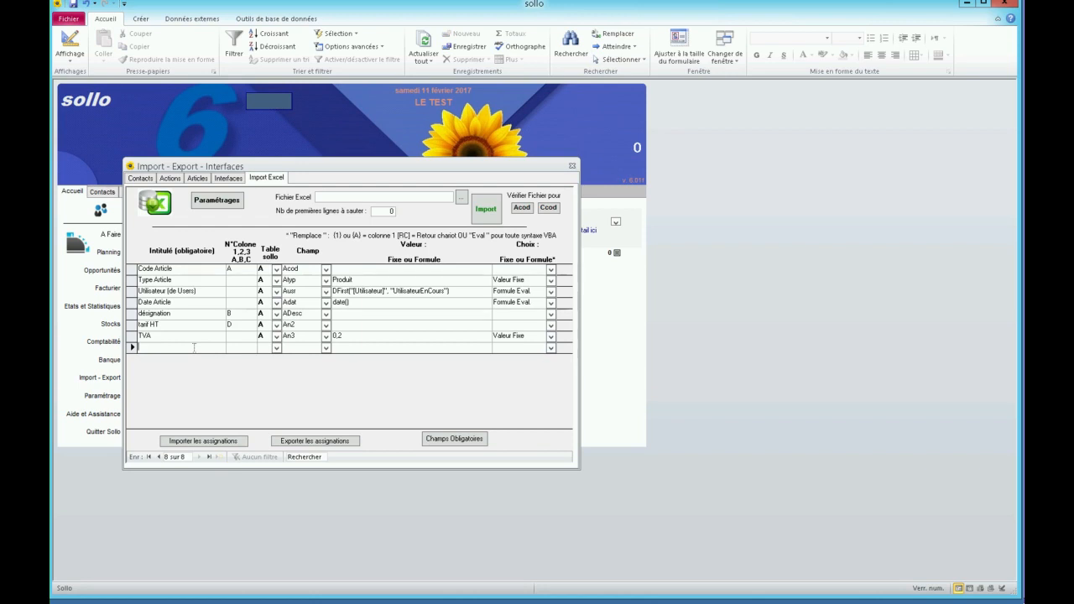
pyautogui.write('tarif TTC')
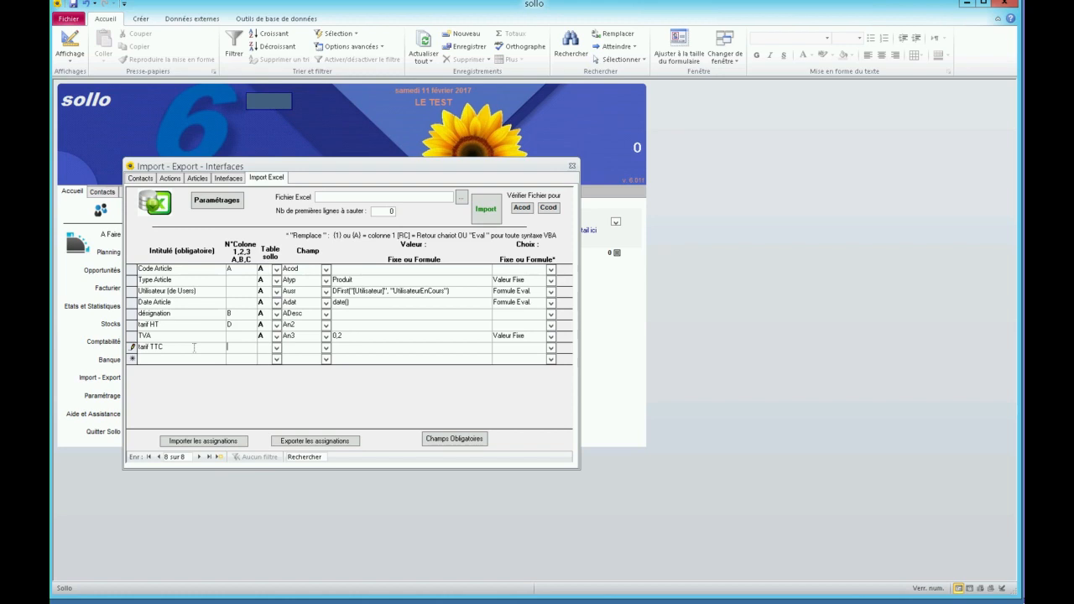
pyautogui.click(276, 348)
pyautogui.click(277, 375)
pyautogui.click(297, 348)
pyautogui.write('An')
pyautogui.write('4')
pyautogui.write('[D')
pyautogui.write(']')
pyautogui.write('*')
pyautogui.write('1')
pyautogui.write(',2')
pyautogui.click(551, 348)
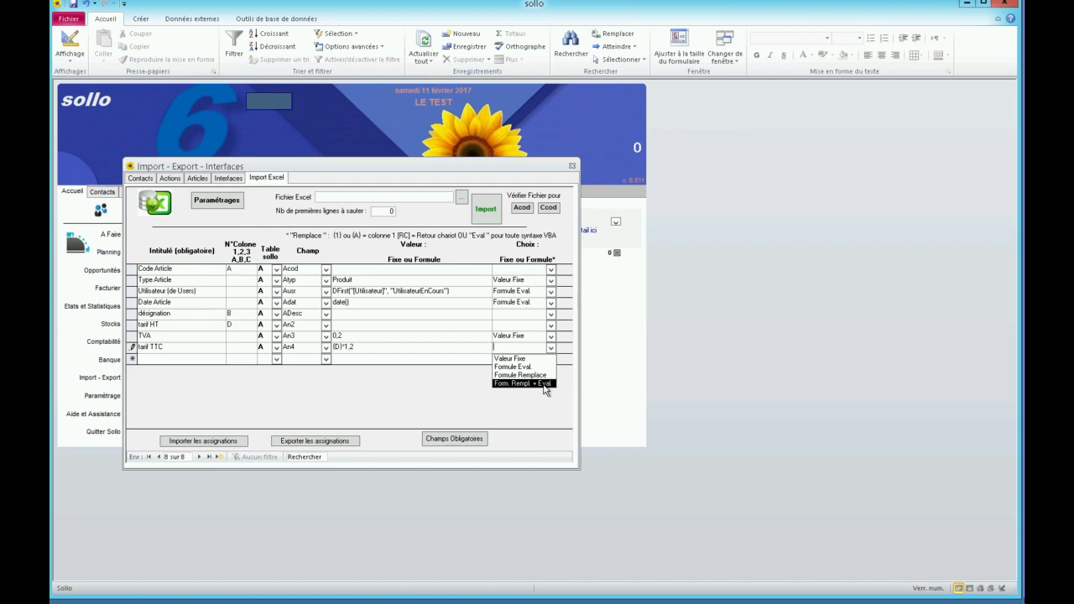
pyautogui.click(546, 389)
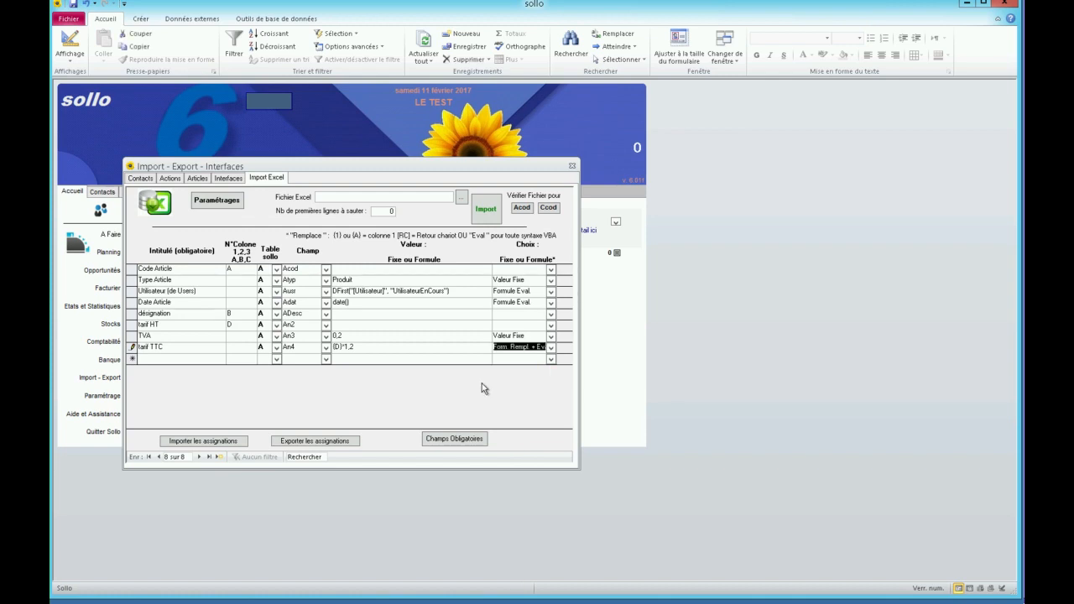
pyautogui.click(196, 357)
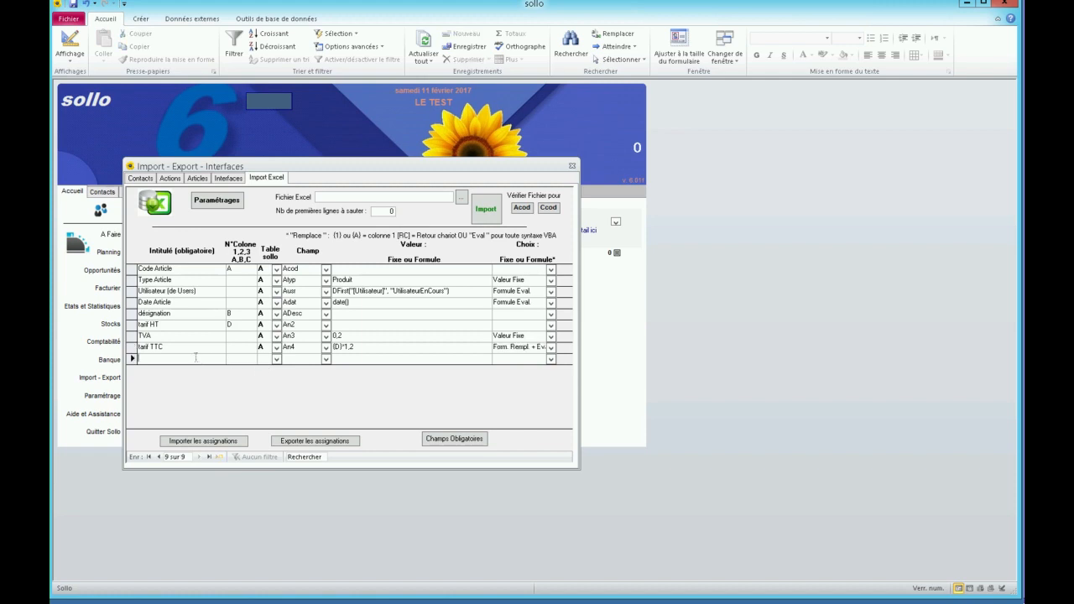
# Step: Add an assignment row named marque that maps column G to the Articles field At3
pyautogui.write('marqu')
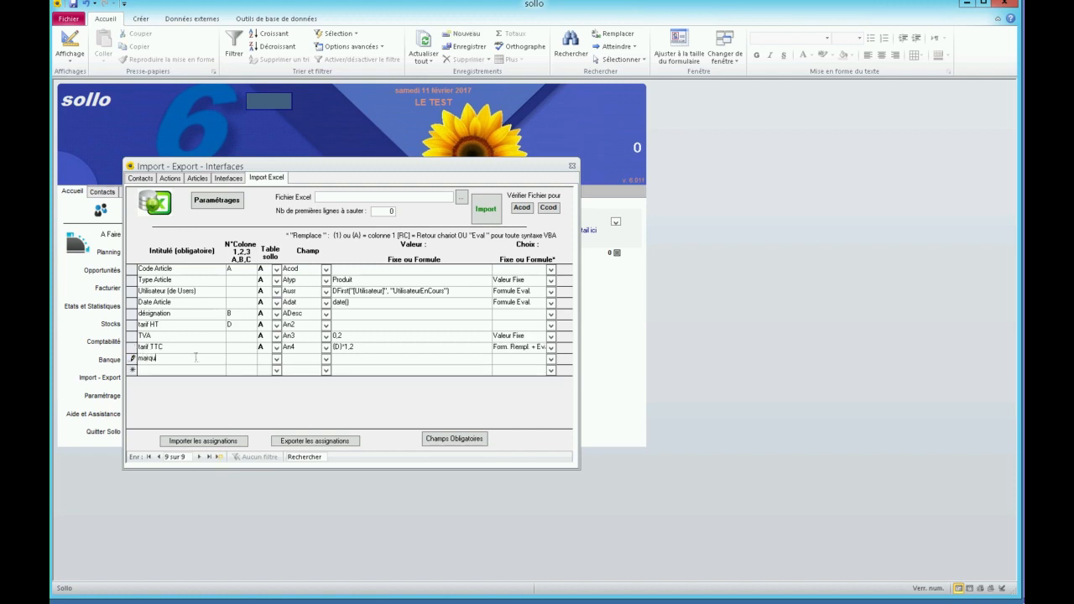
pyautogui.write('eG')
pyautogui.click(276, 358)
pyautogui.click(273, 385)
pyautogui.click(310, 358)
pyautogui.write('At3')
# Step: Add an assignment row named Fournisseur that maps column H to the Articles field Act
pyautogui.click(197, 370)
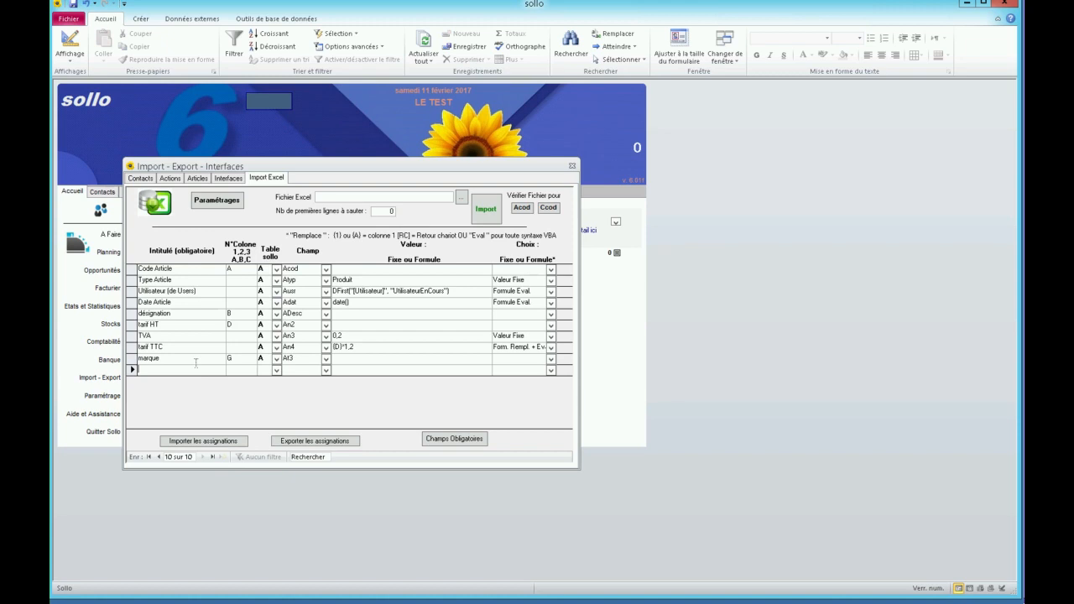
pyautogui.write('Fo')
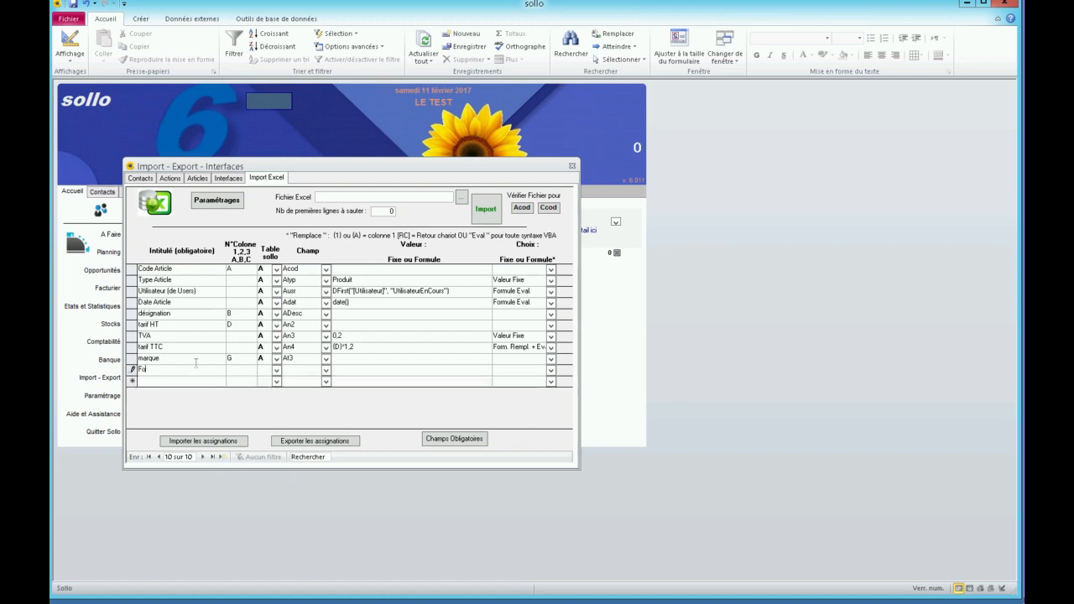
pyautogui.write('urnisseur')
pyautogui.write('H')
pyautogui.click(276, 370)
pyautogui.click(282, 397)
pyautogui.click(292, 370)
pyautogui.write('Acf')
# Step: Add an assignment row named Dossier that maps column G to the Articles field ADos, and save the row
pyautogui.click(204, 382)
pyautogui.write('Doss')
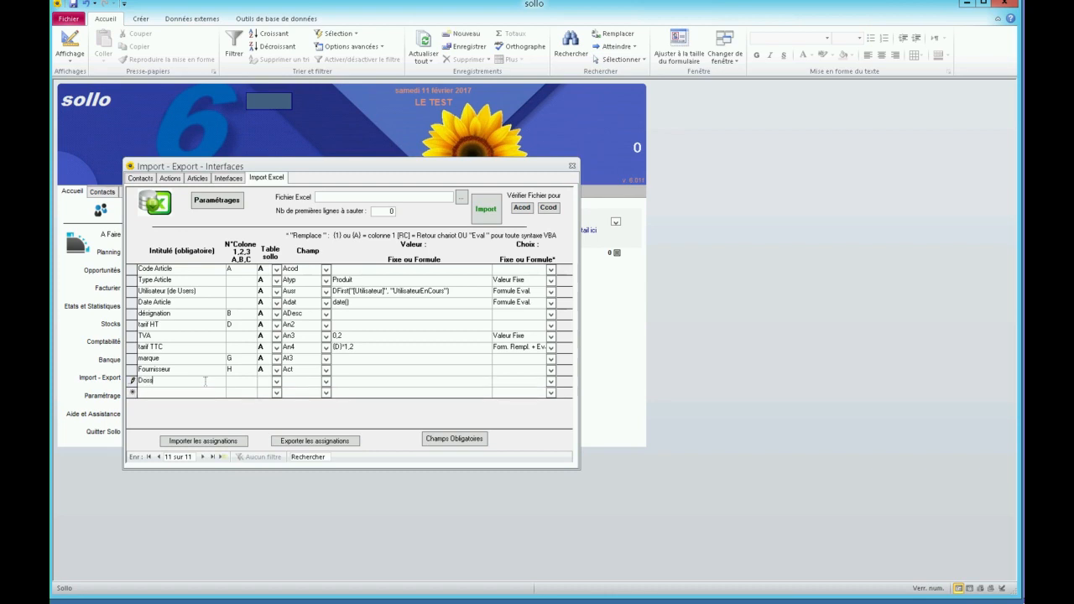
pyautogui.write('ier')
pyautogui.write('G')
pyautogui.click(276, 381)
pyautogui.click(271, 411)
pyautogui.click(131, 383)
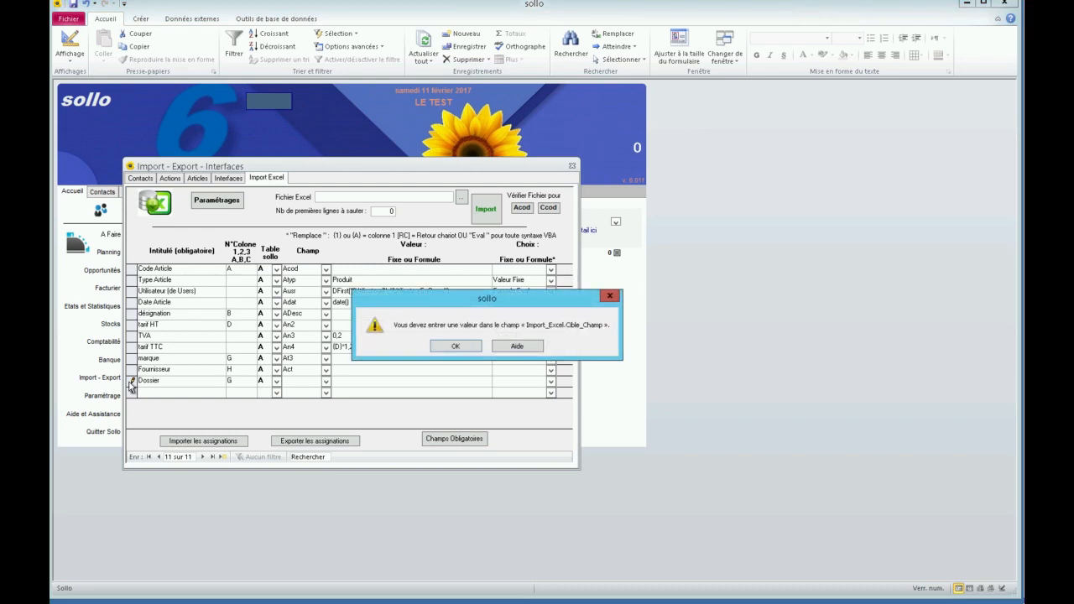
pyautogui.click(457, 346)
pyautogui.click(311, 382)
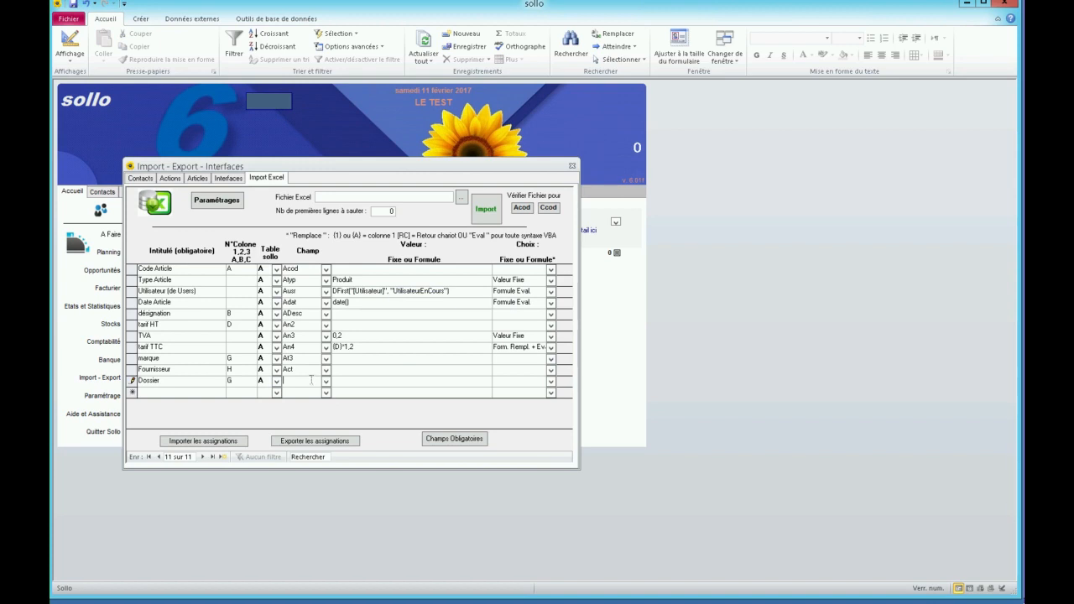
pyautogui.write('Ados')
pyautogui.click(132, 380)
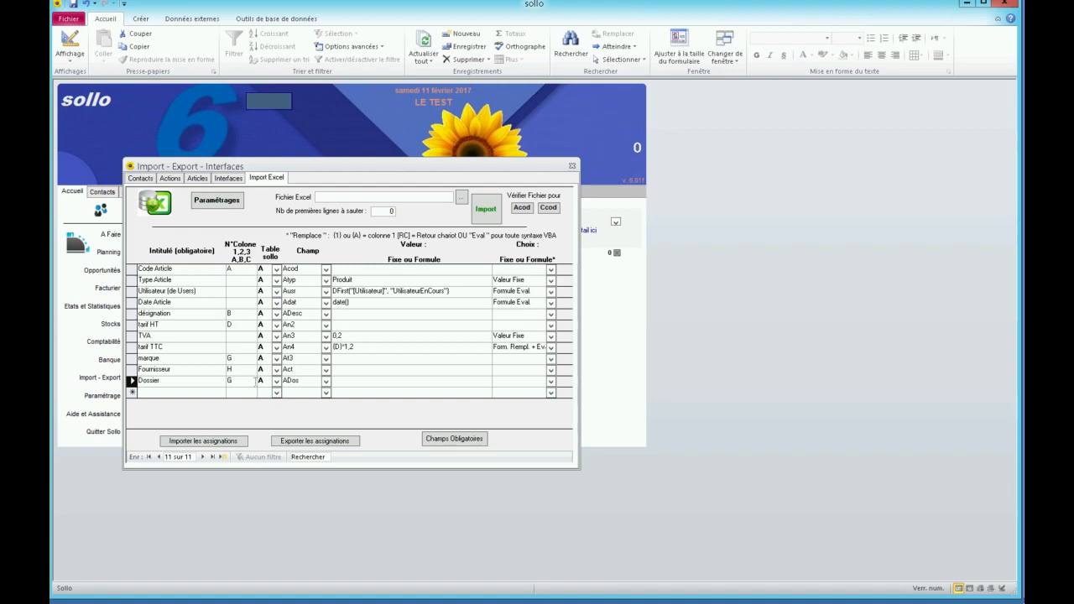
# Step: Export the field assignments to a separate file named Import_Excel_Articles2.xml in C:\solloTEST
pyautogui.click(302, 444)
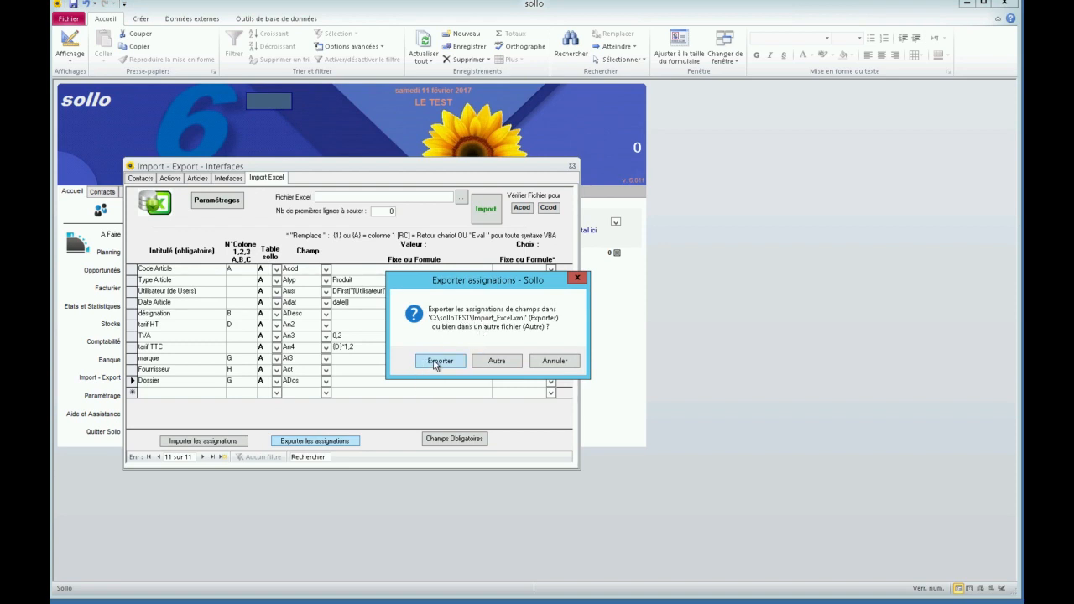
pyautogui.click(497, 362)
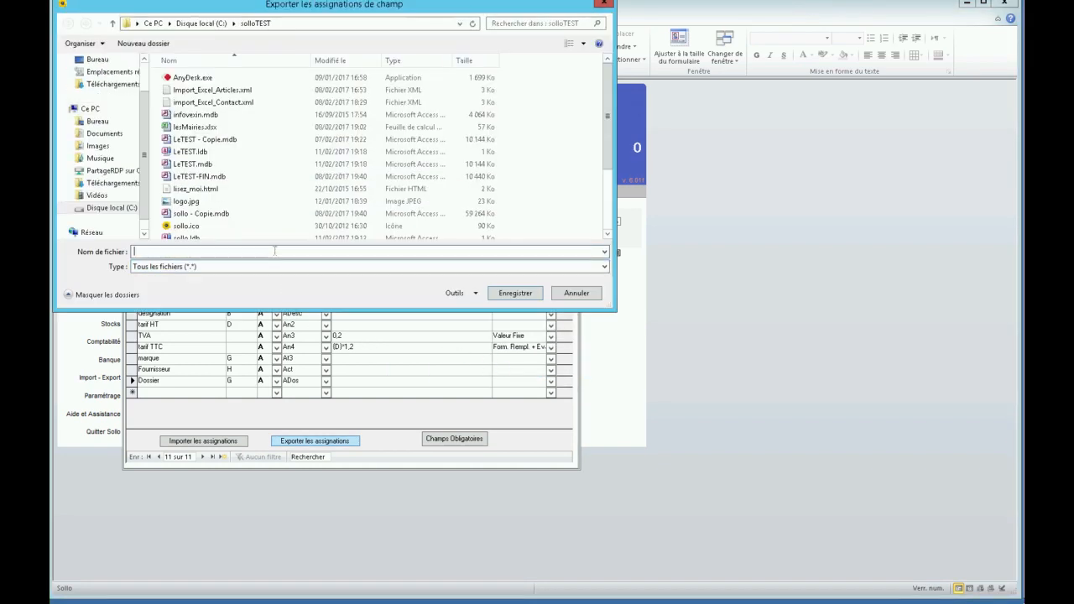
pyautogui.write('Impo')
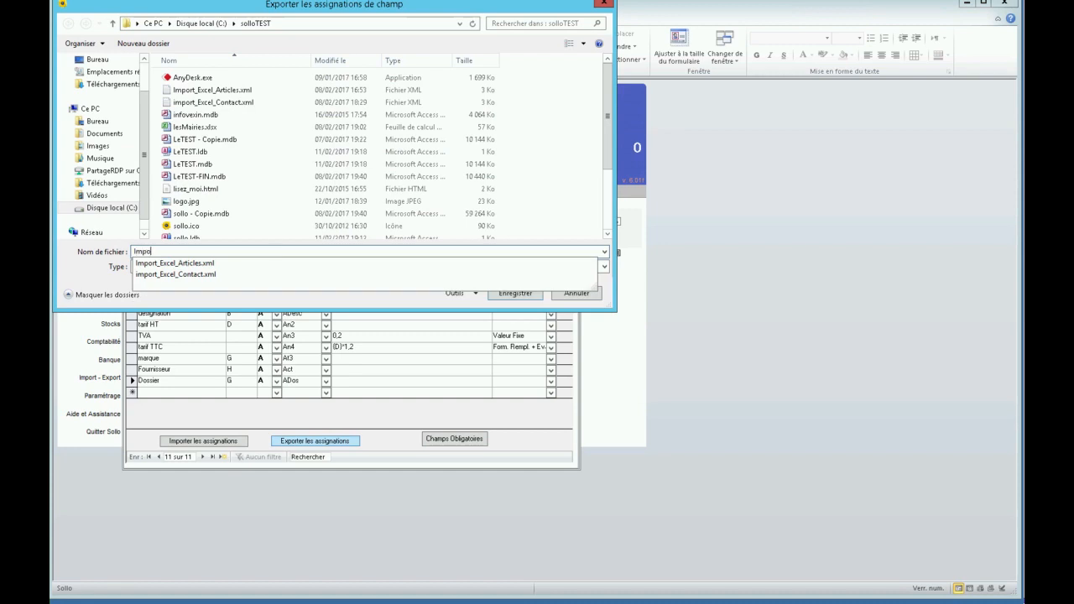
pyautogui.press('BackSpace')
pyautogui.press('BackSpace')
pyautogui.press('BackSpace')
pyautogui.write('Import')
pyautogui.press('Down')
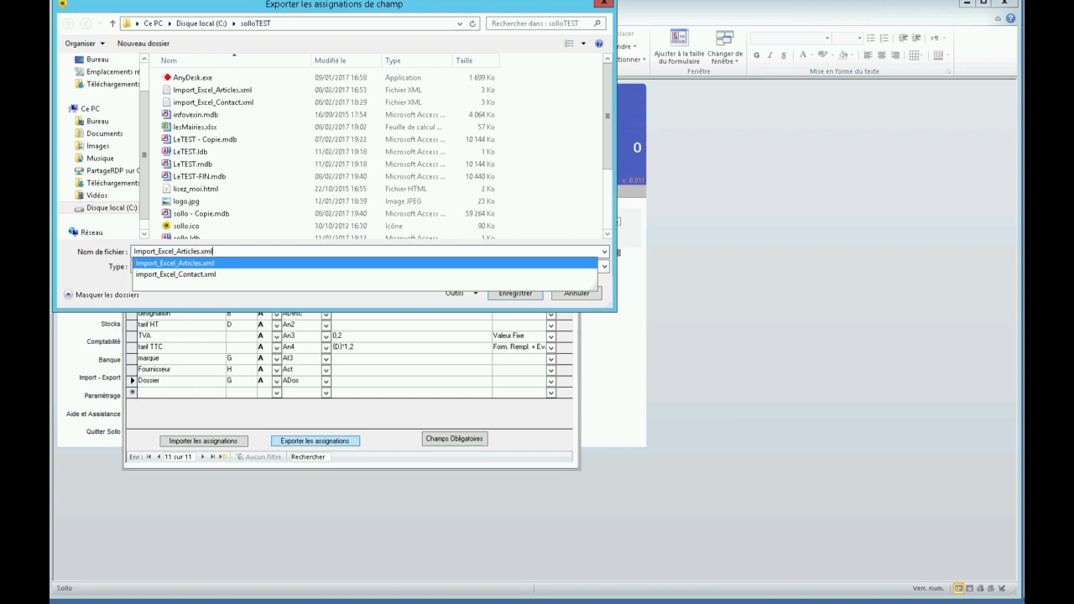
pyautogui.press('Right')
pyautogui.write('2')
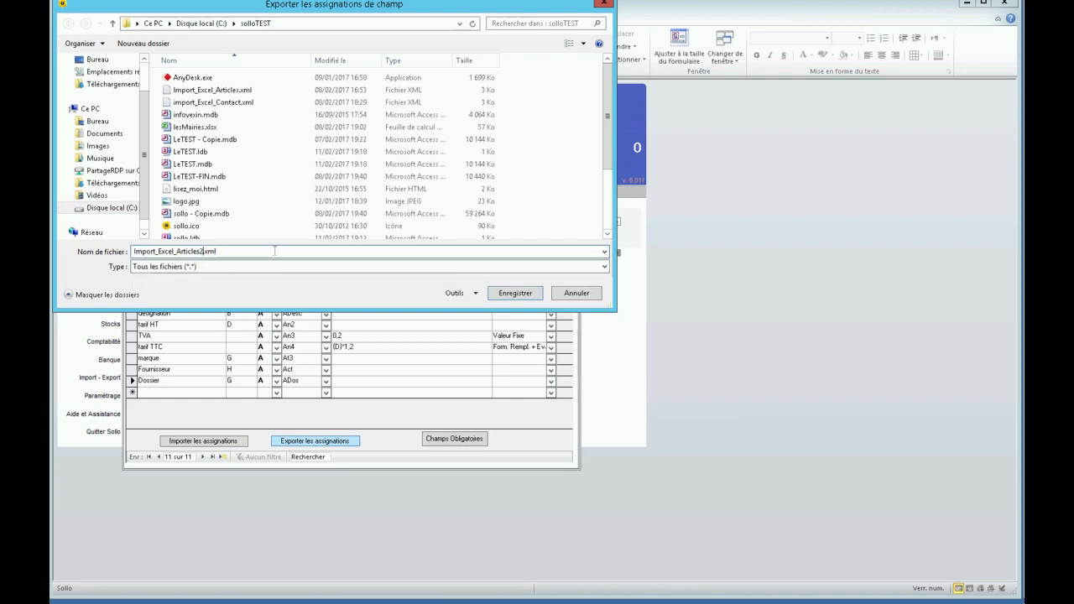
pyautogui.click(507, 294)
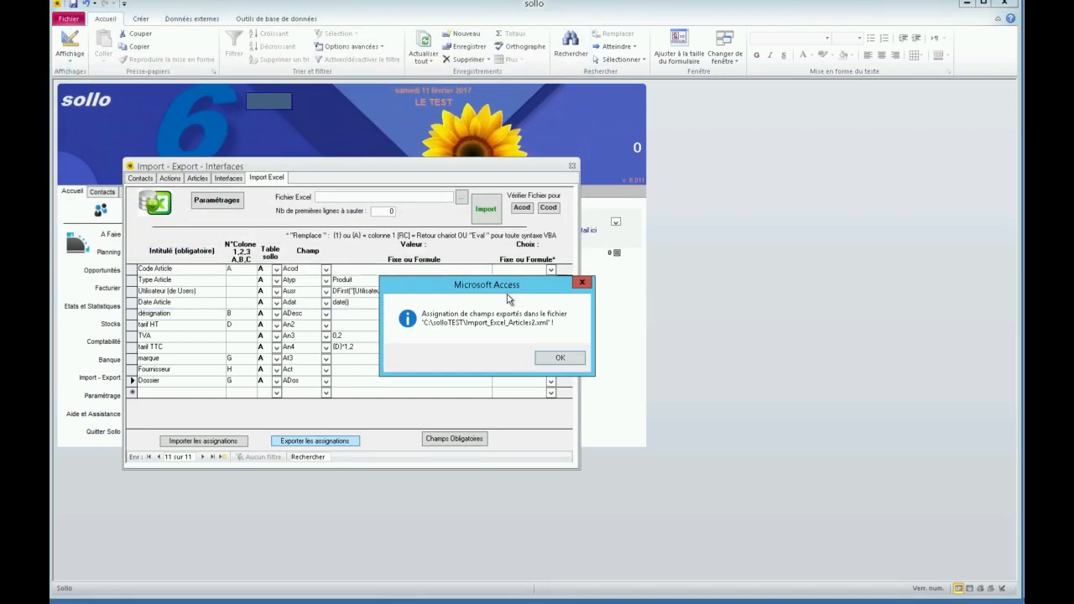
pyautogui.click(543, 358)
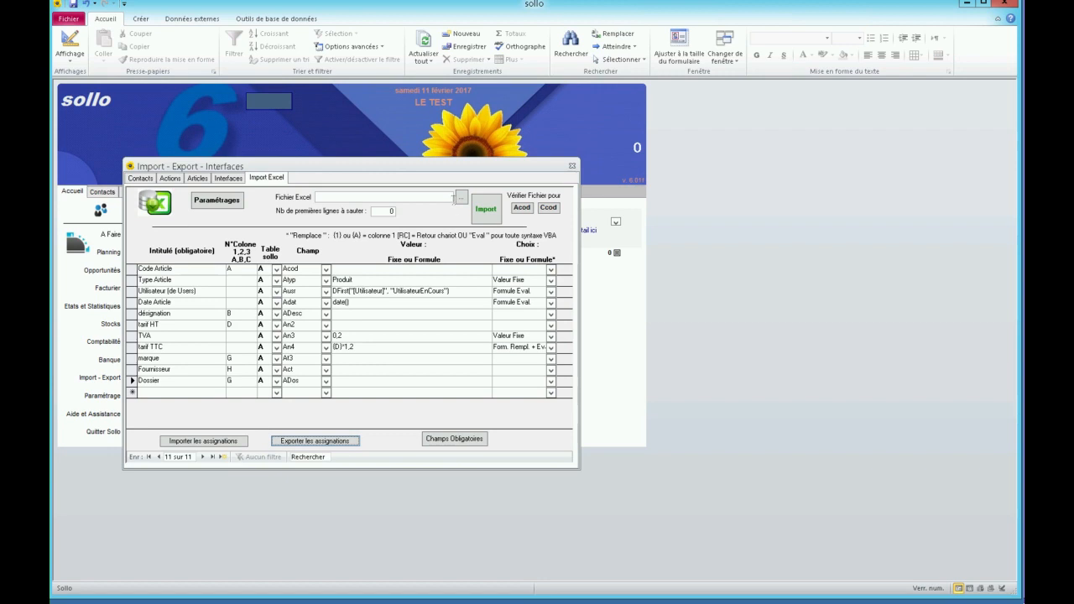
# Step: Choose tarif-piaggio-webpiecemoto.xlsx from C:\solloTEST as the Excel source file for the import
pyautogui.click(460, 197)
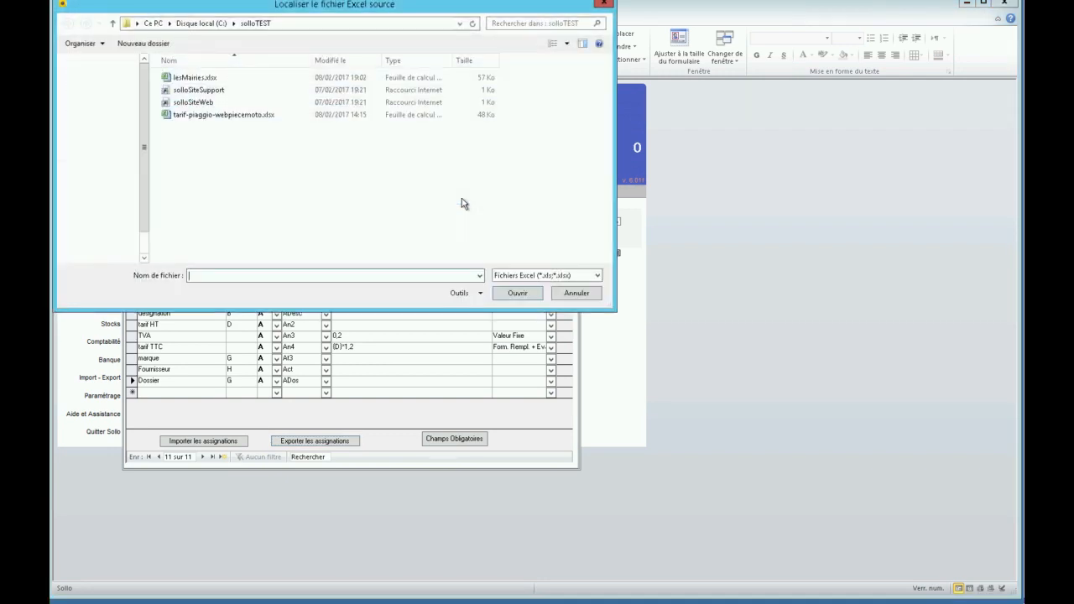
pyautogui.click(203, 117)
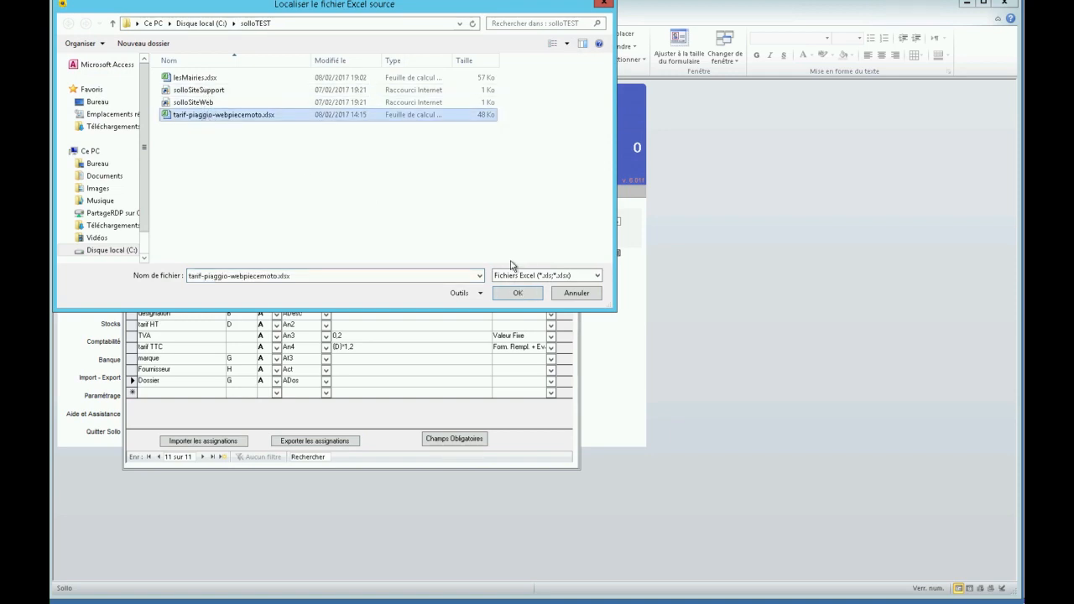
pyautogui.click(511, 294)
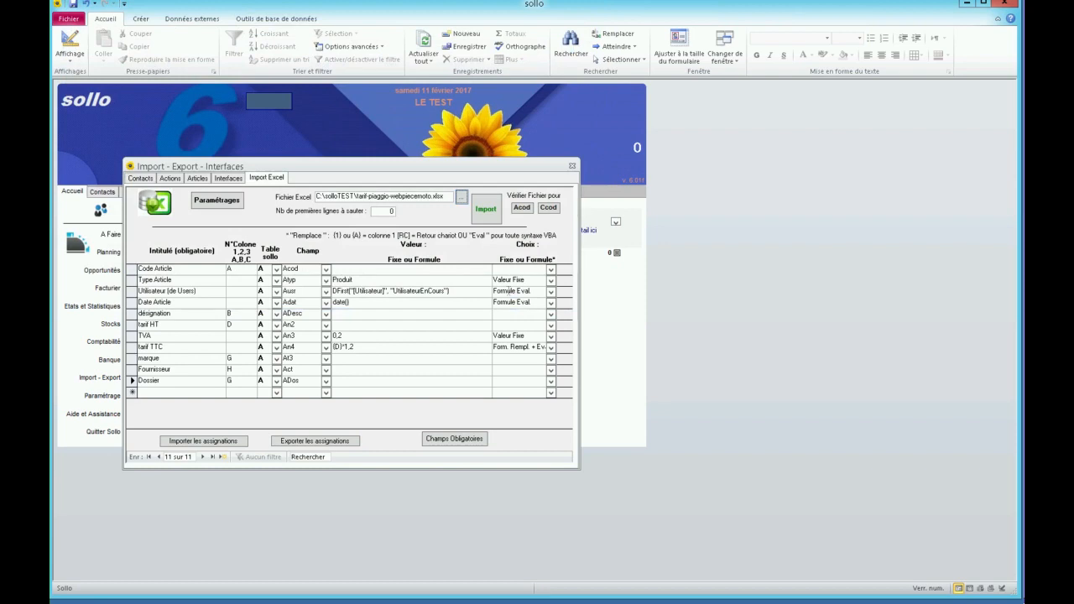
# Step: Check the header rows of tarif-piaggio-webpiecemoto.xlsx in Excel and set the number of first lines to skip in sollo to 4
pyautogui.doubleClick(392, 211)
pyautogui.click(723, 602)
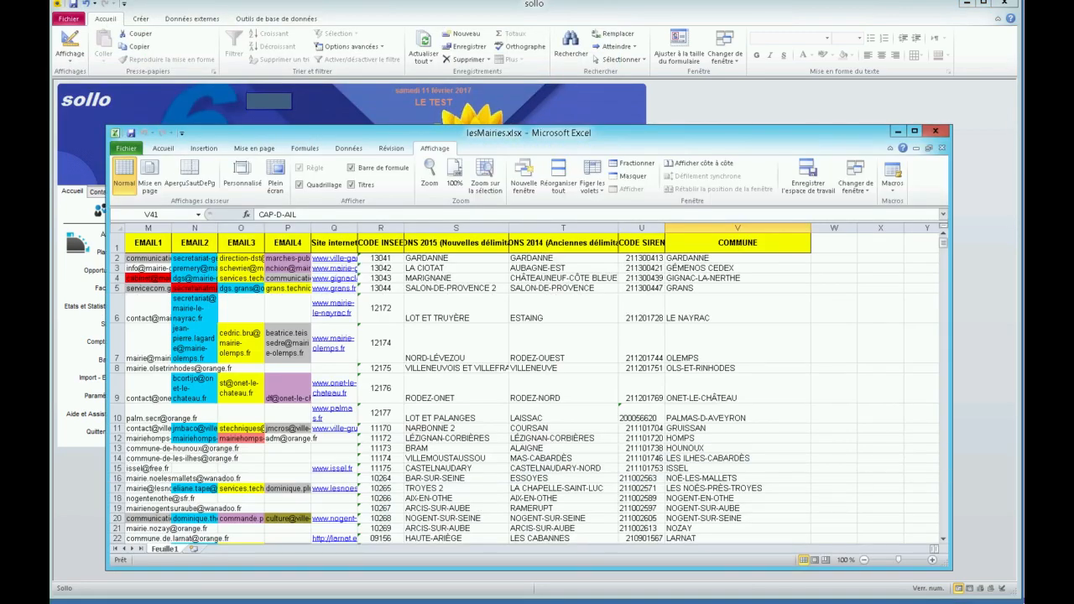
pyautogui.click(854, 185)
pyautogui.click(854, 215)
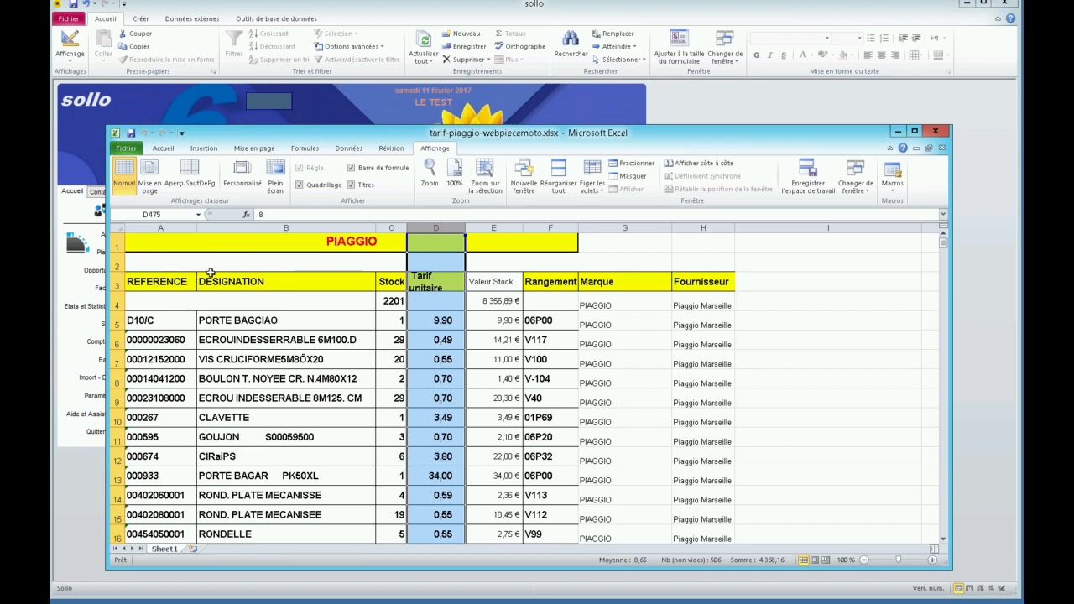
pyautogui.click(527, 100)
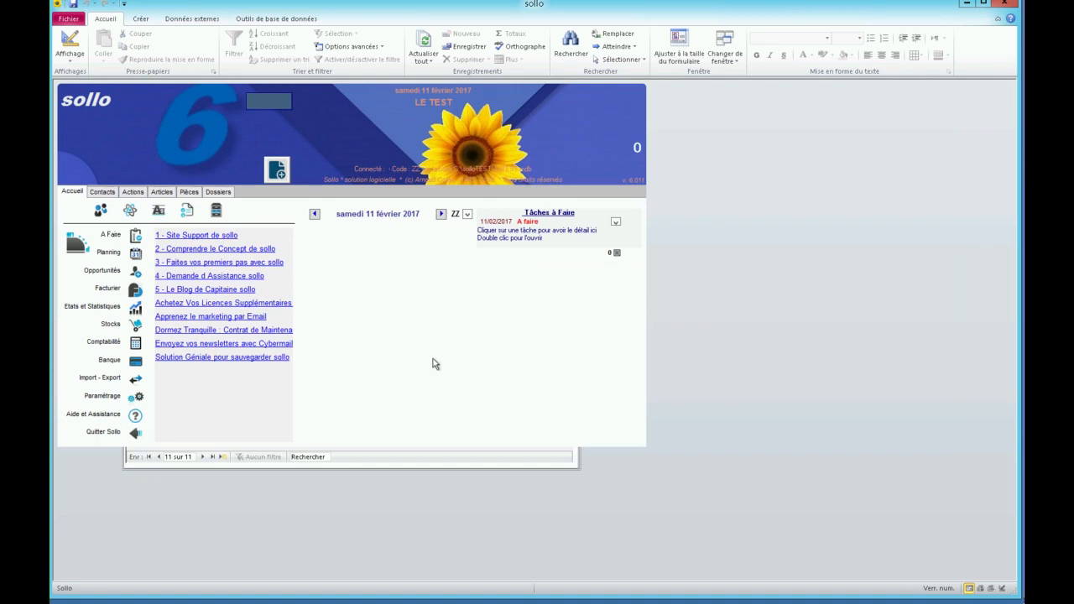
pyautogui.click(434, 464)
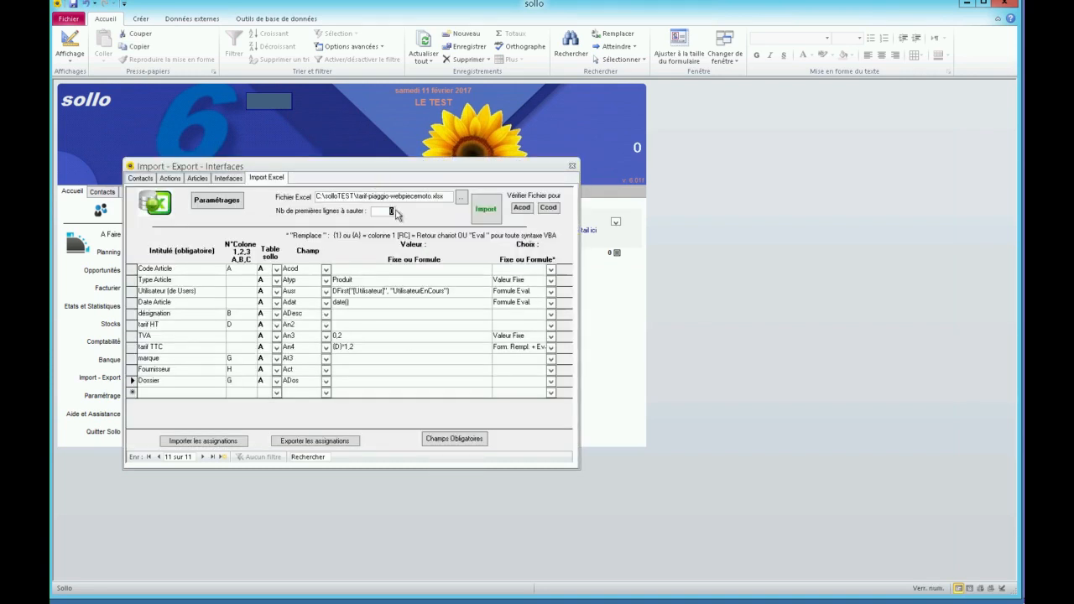
pyautogui.write('4')
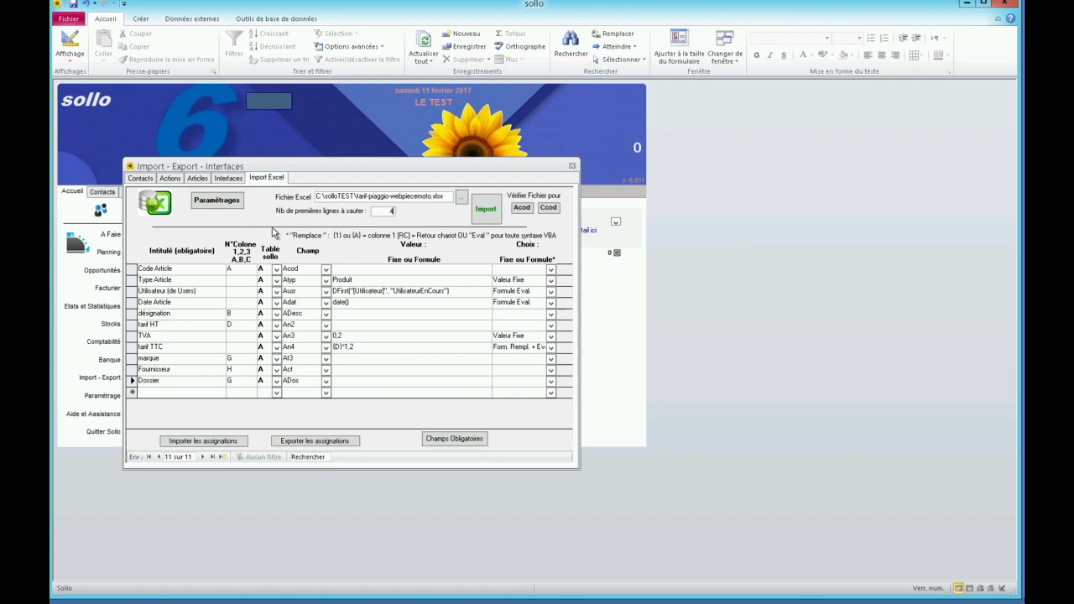
# Step: Save the current Excel import setup as a parameter set named Articles PIAGGIO and close the parameter window
pyautogui.click(220, 201)
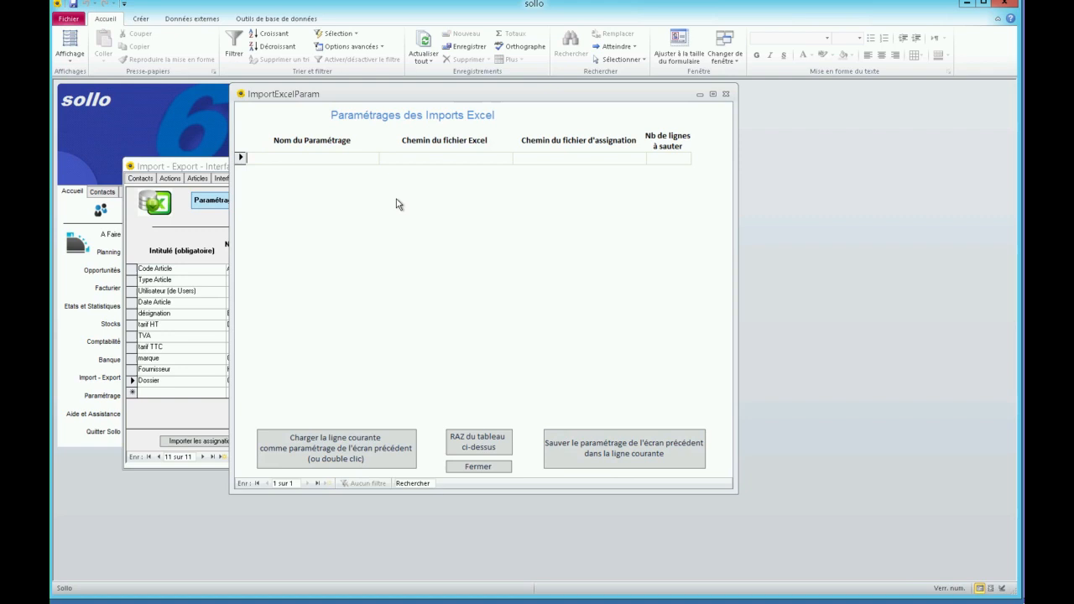
pyautogui.click(598, 454)
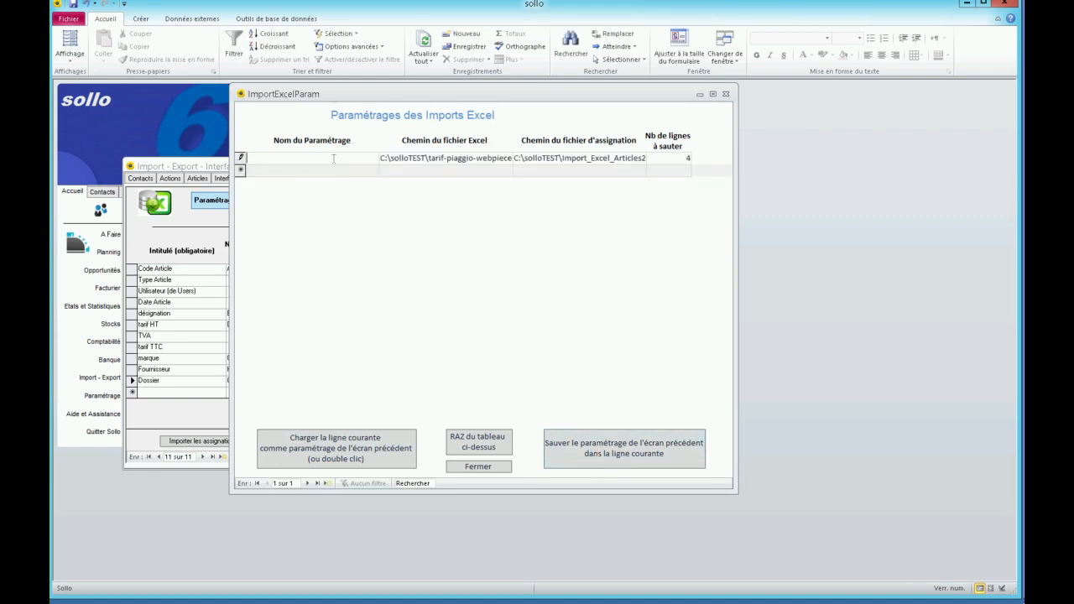
pyautogui.write('Articles PIAGGIO')
pyautogui.click(240, 160)
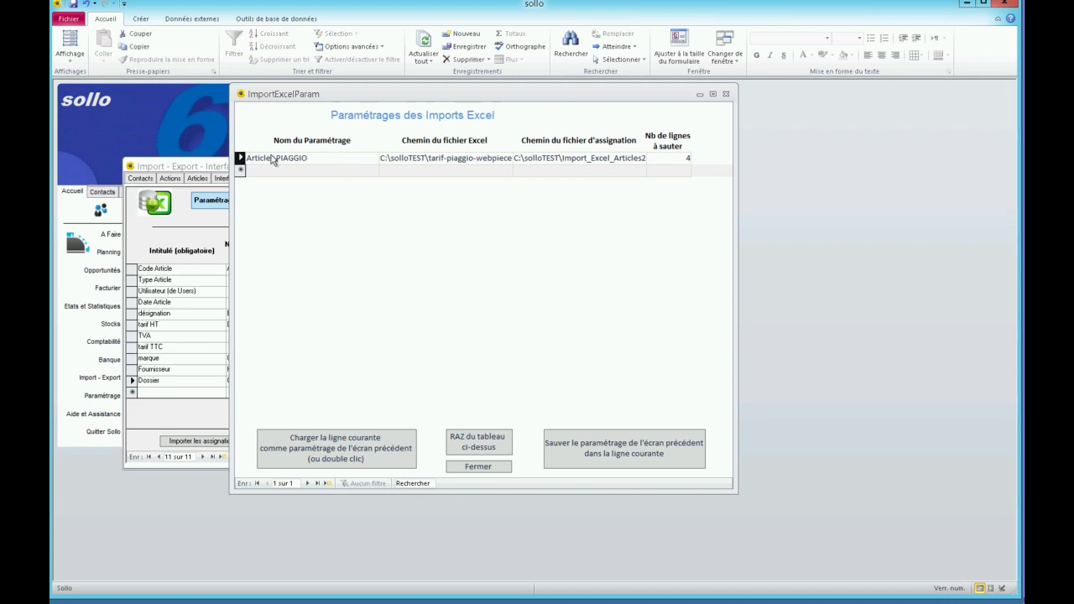
pyautogui.click(724, 95)
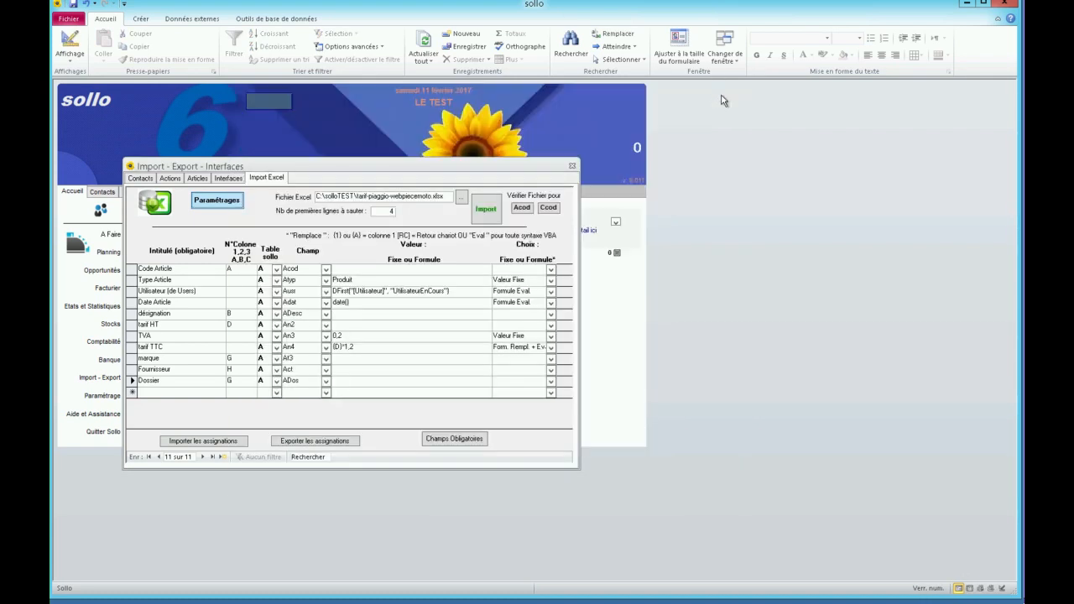
# Step: Close and reopen the Excel import screen, and load the saved Articles PIAGGIO parameter set into it
pyautogui.click(572, 166)
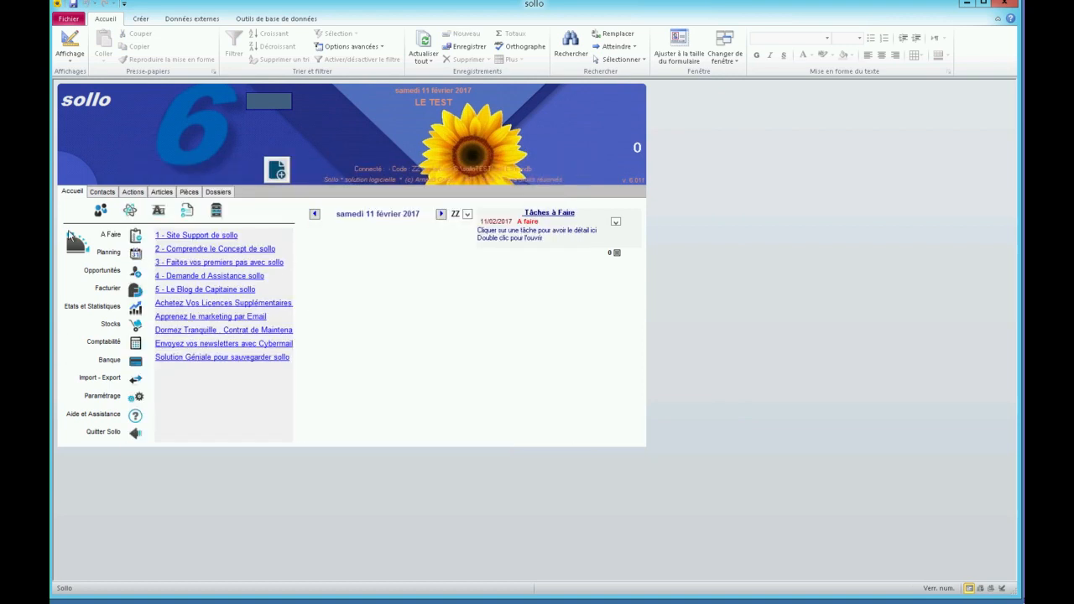
pyautogui.click(136, 379)
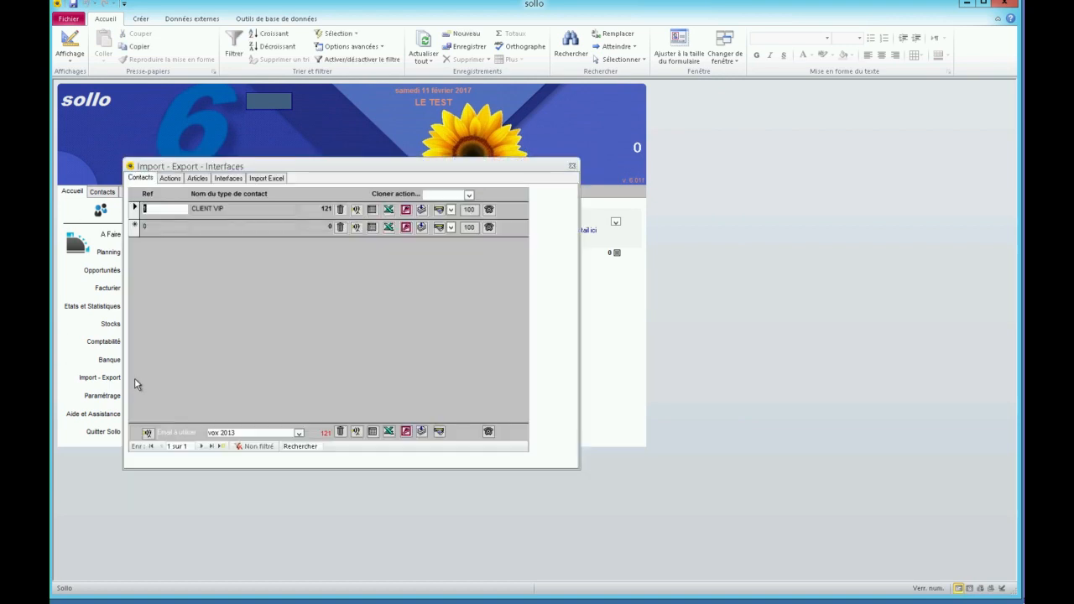
pyautogui.click(259, 180)
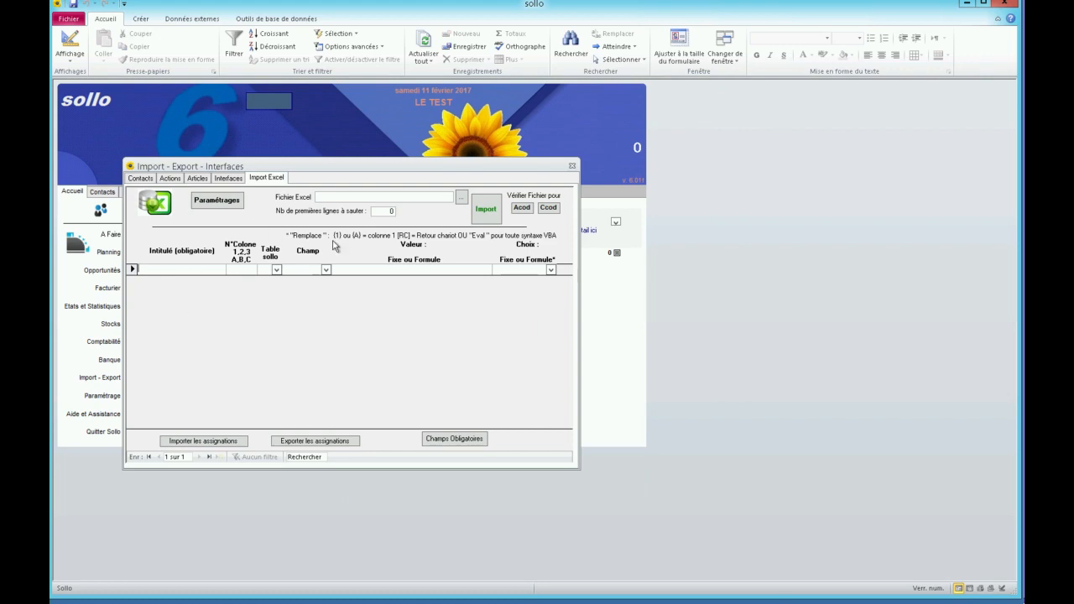
pyautogui.click(210, 202)
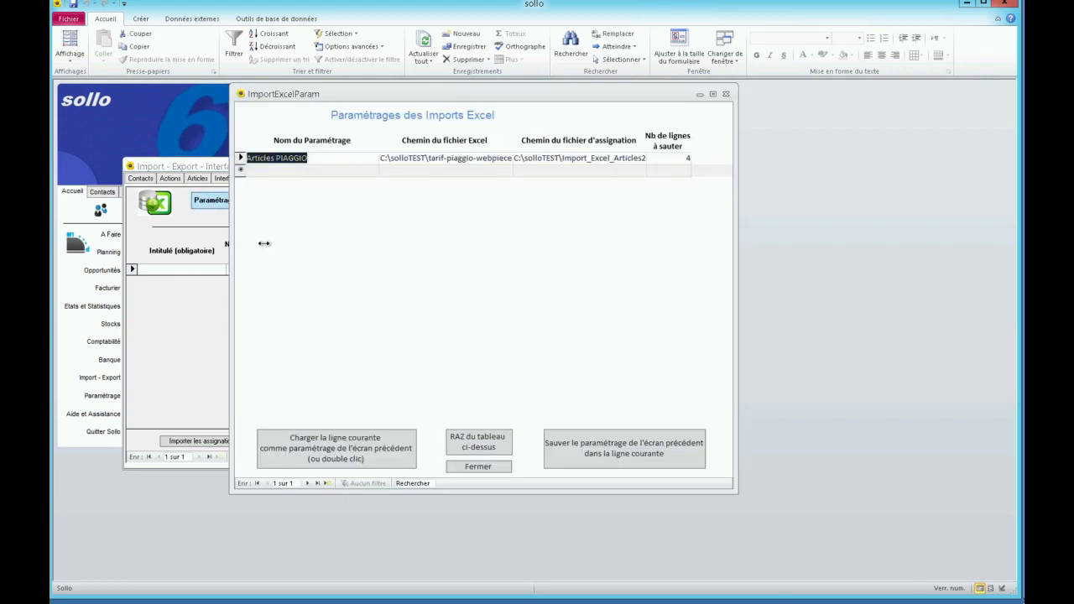
pyautogui.click(309, 451)
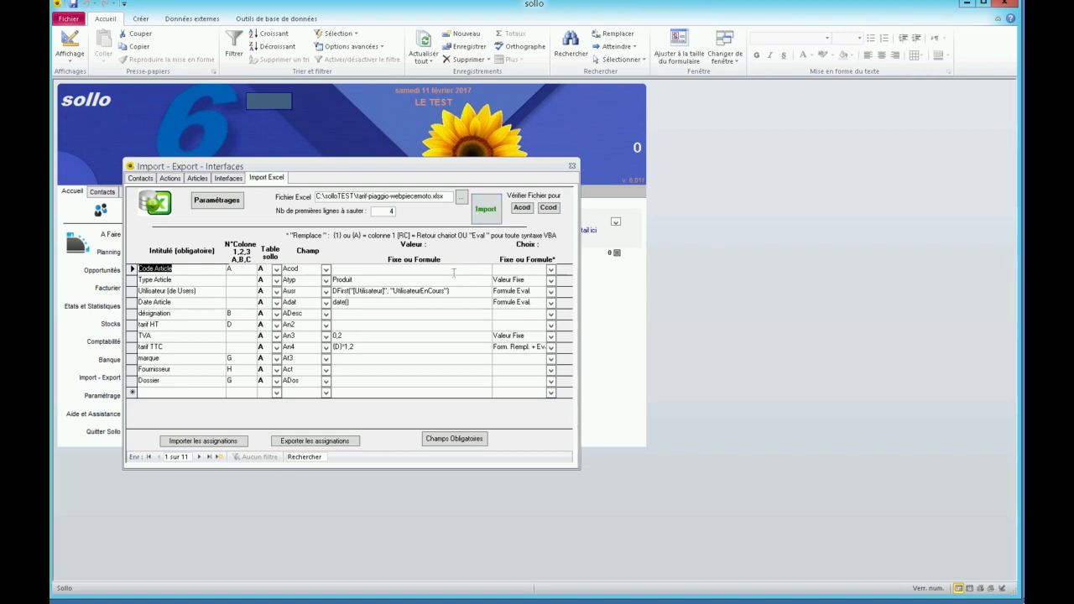
# Step: Verify the Excel file for Acod, stop the check at the reported supplier error and dismiss the end message
pyautogui.click(521, 210)
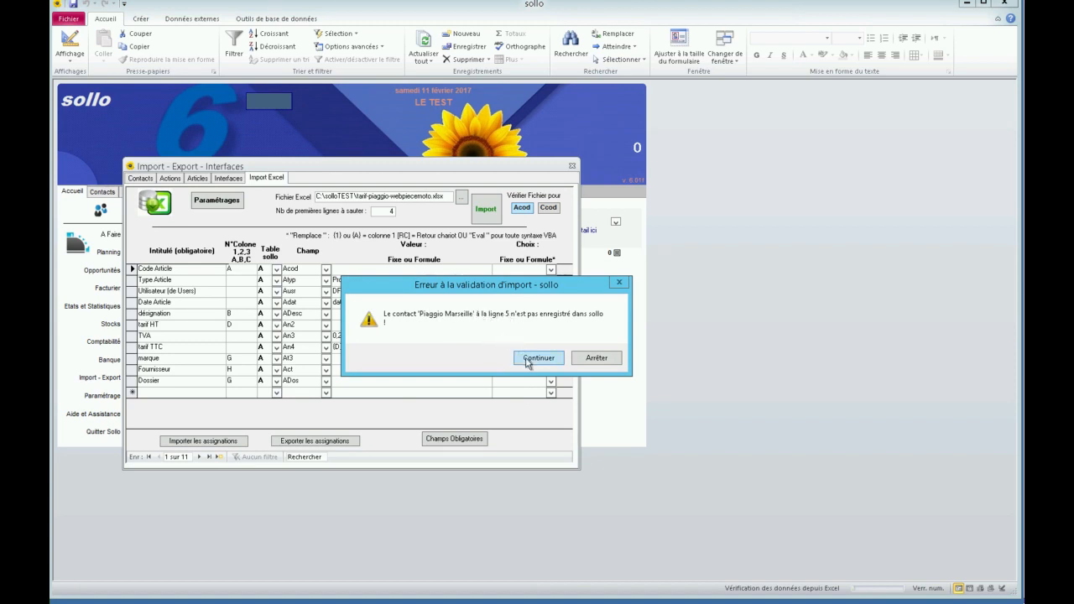
pyautogui.click(592, 359)
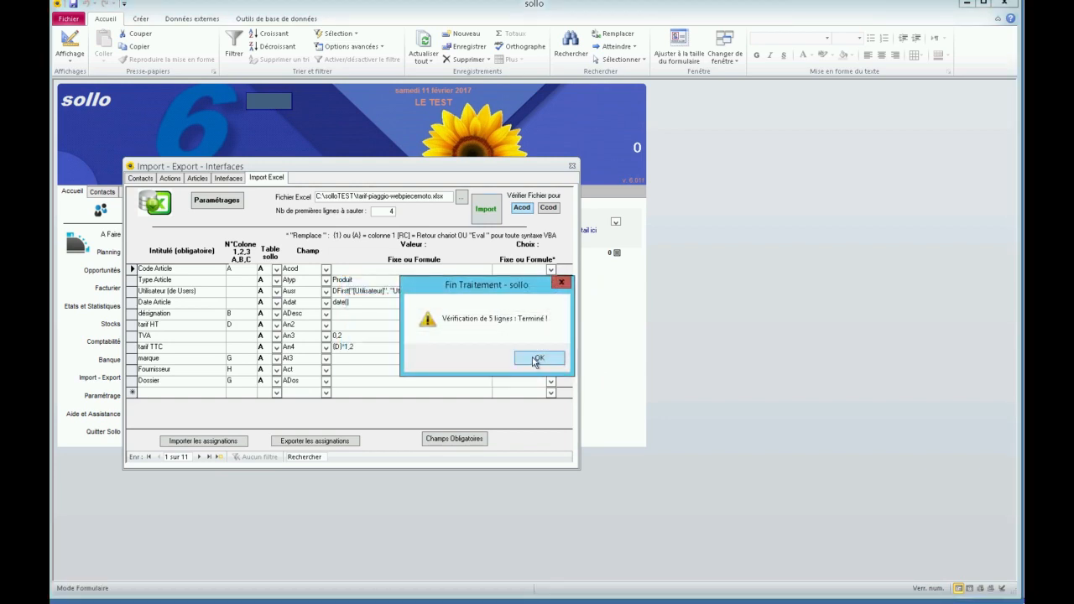
pyautogui.click(535, 359)
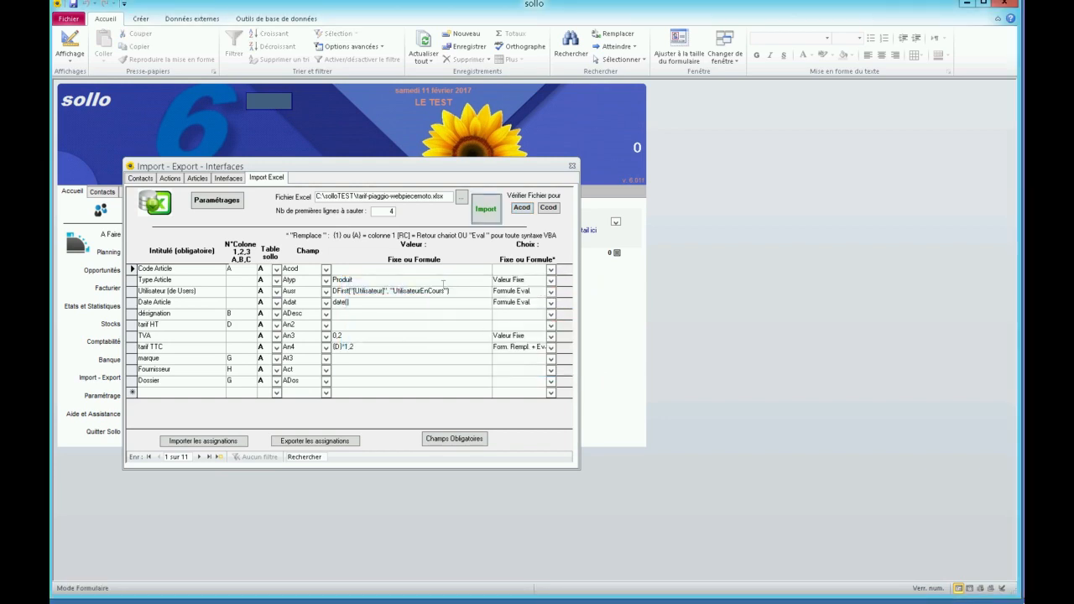
# Step: Rerun the Acod check of the Excel file, continue past the first three reported dossier errors, stop the check and dismiss the end message
pyautogui.click(99, 194)
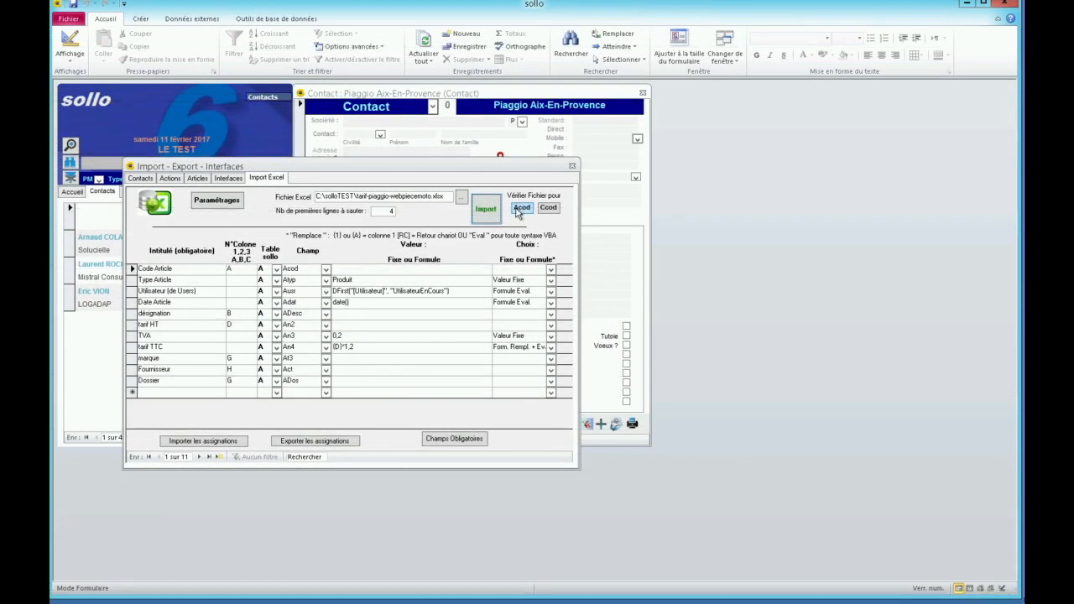
pyautogui.click(517, 208)
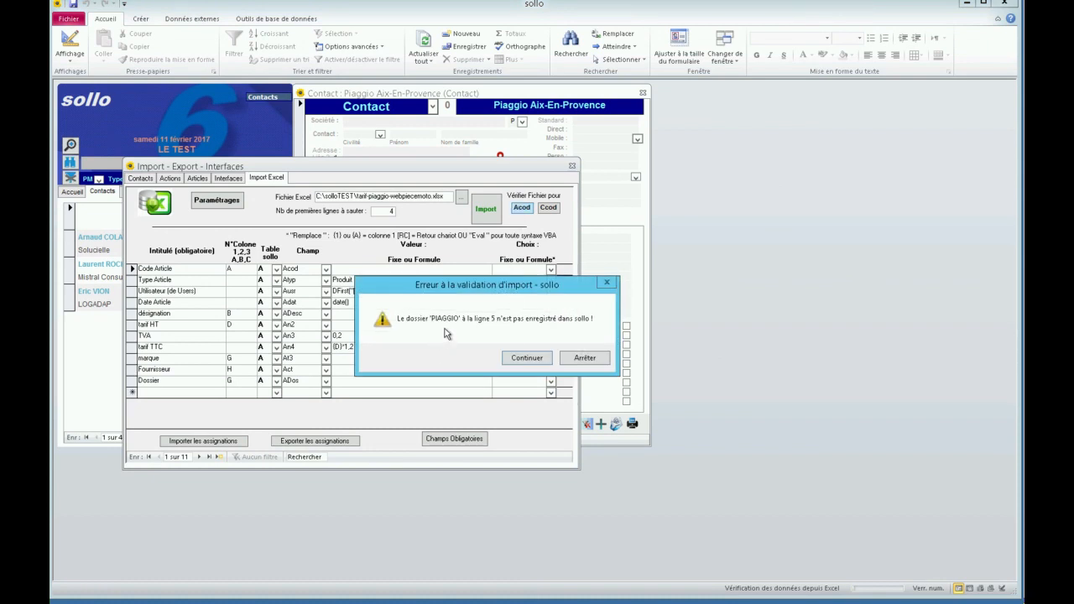
pyautogui.click(518, 361)
pyautogui.click(518, 361)
pyautogui.click(518, 361)
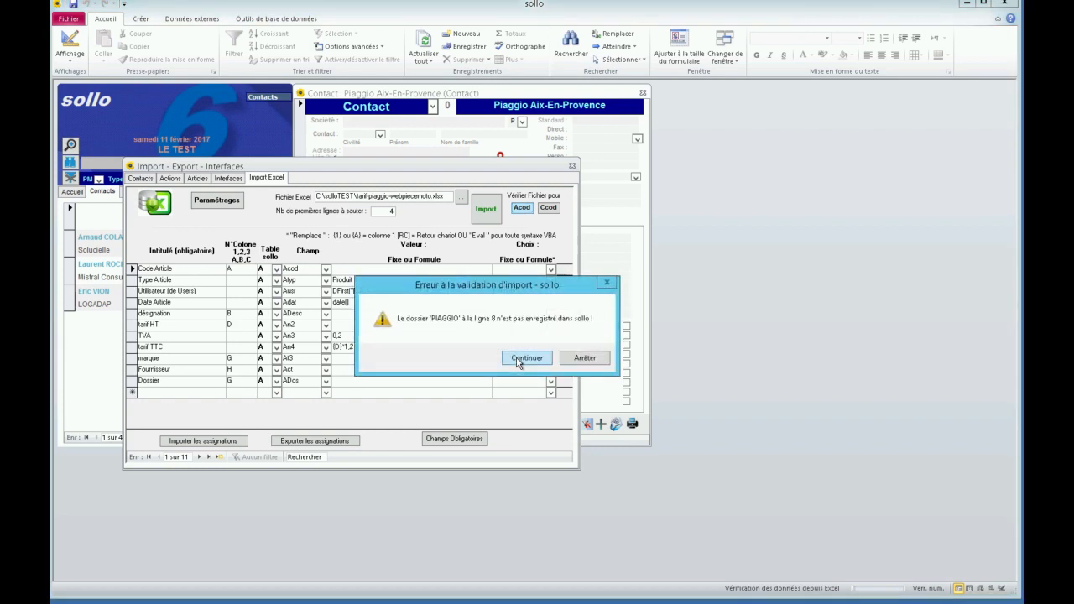
pyautogui.click(580, 361)
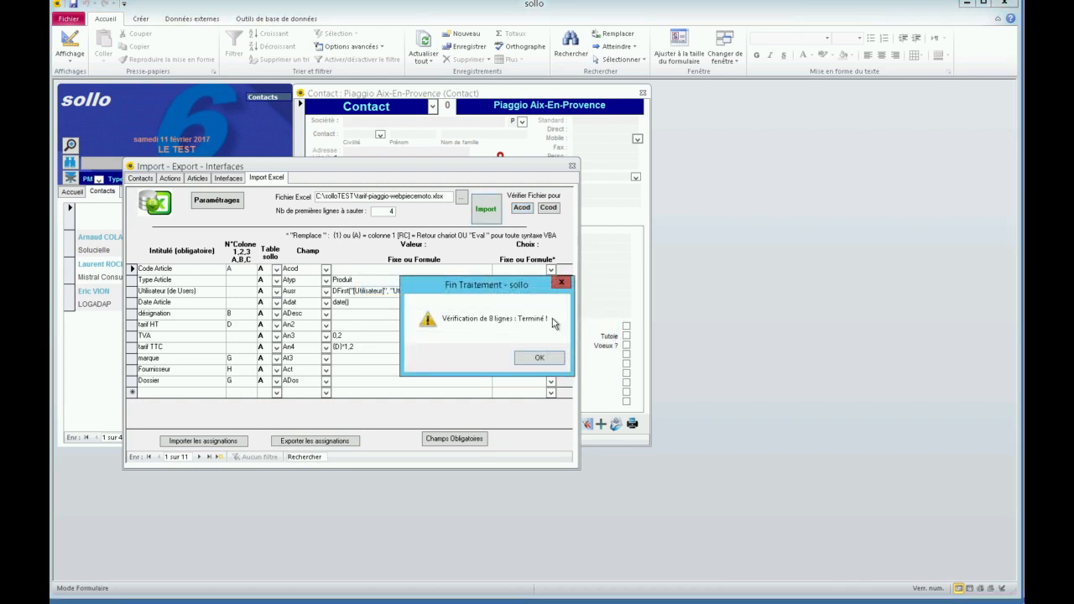
pyautogui.click(538, 361)
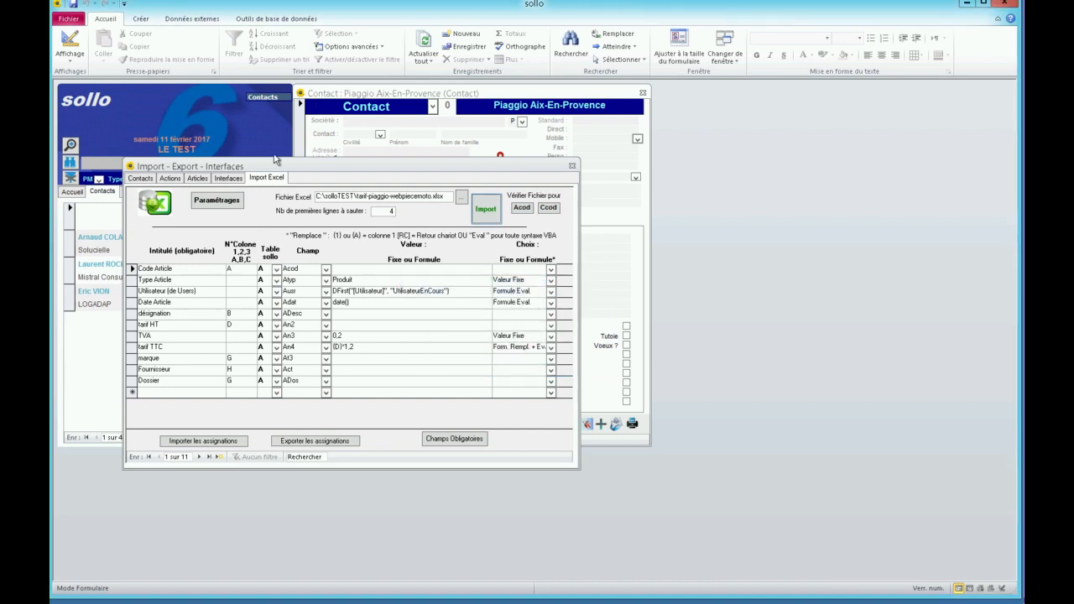
# Step: Create a new dossier of type Client with the code PIAGGIO and Piaggio Marseille as its main contact
pyautogui.click(253, 136)
pyautogui.click(220, 192)
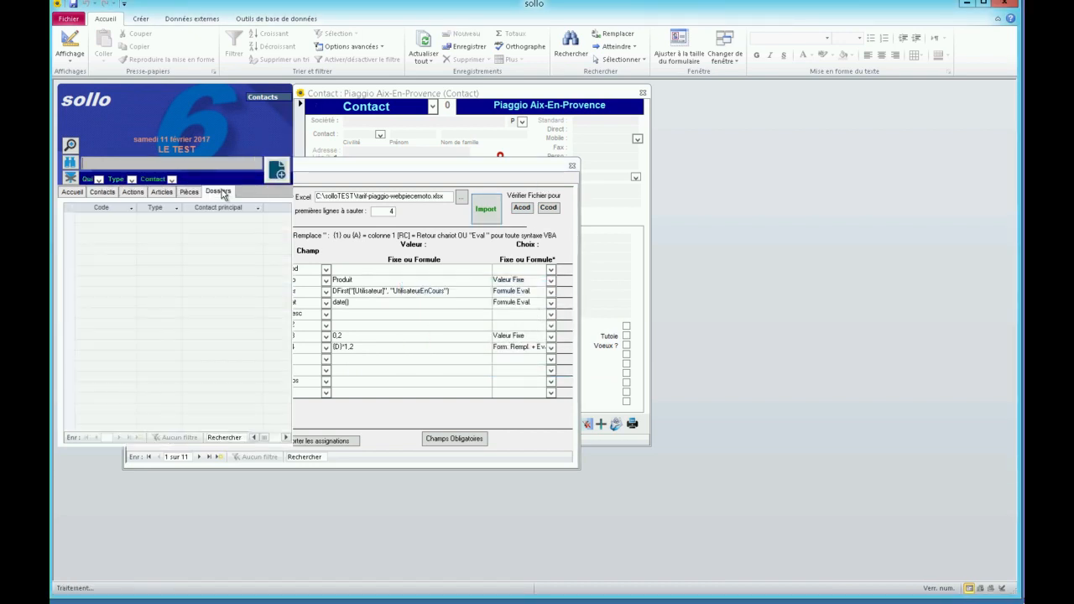
pyautogui.click(280, 172)
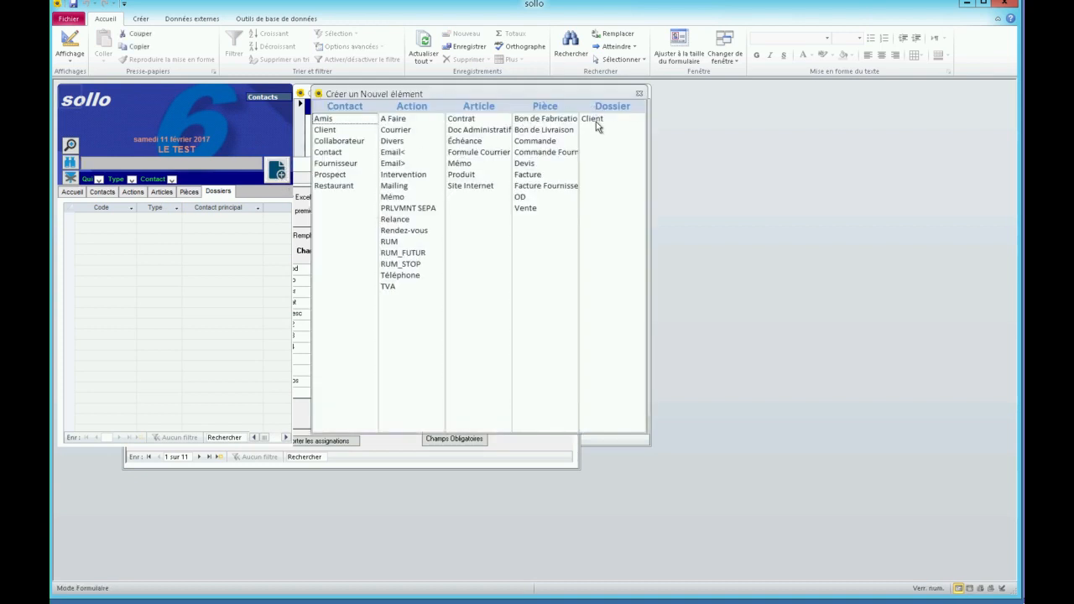
pyautogui.click(592, 120)
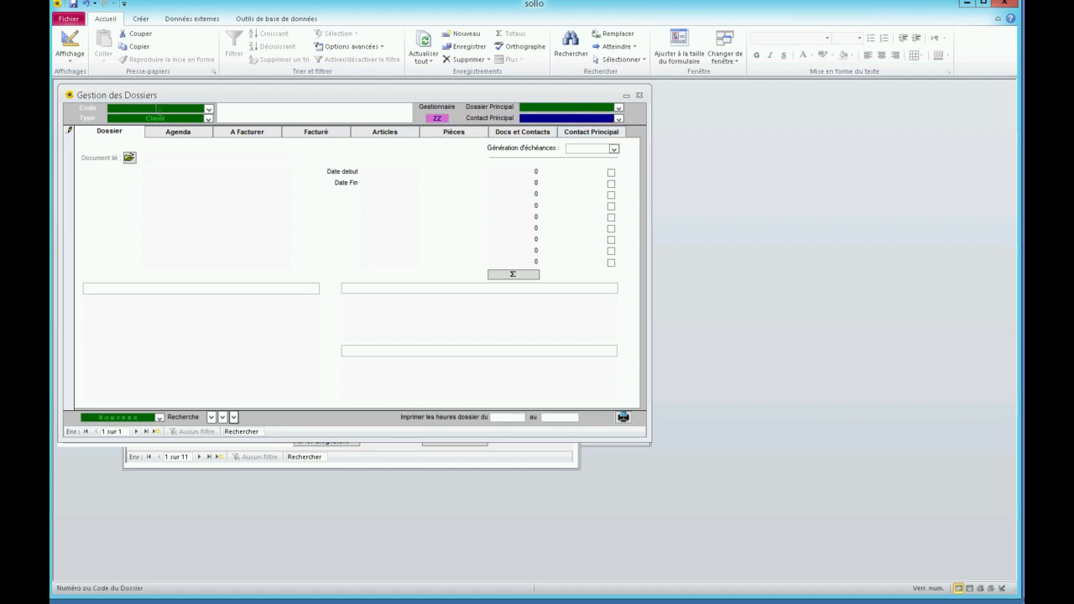
pyautogui.click(162, 109)
pyautogui.write('PIAGGIO')
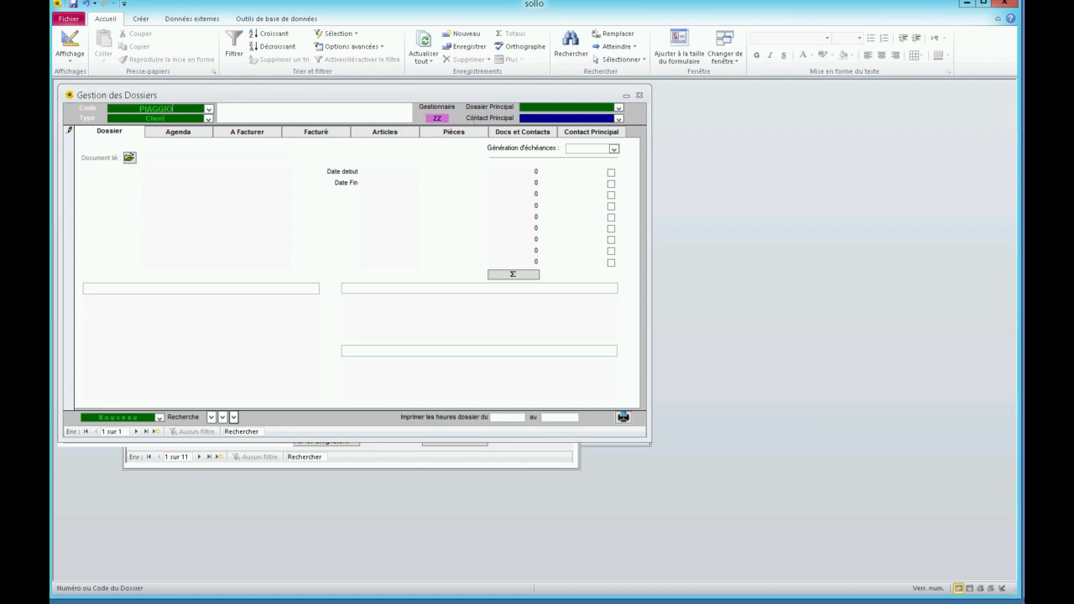
pyautogui.click(618, 119)
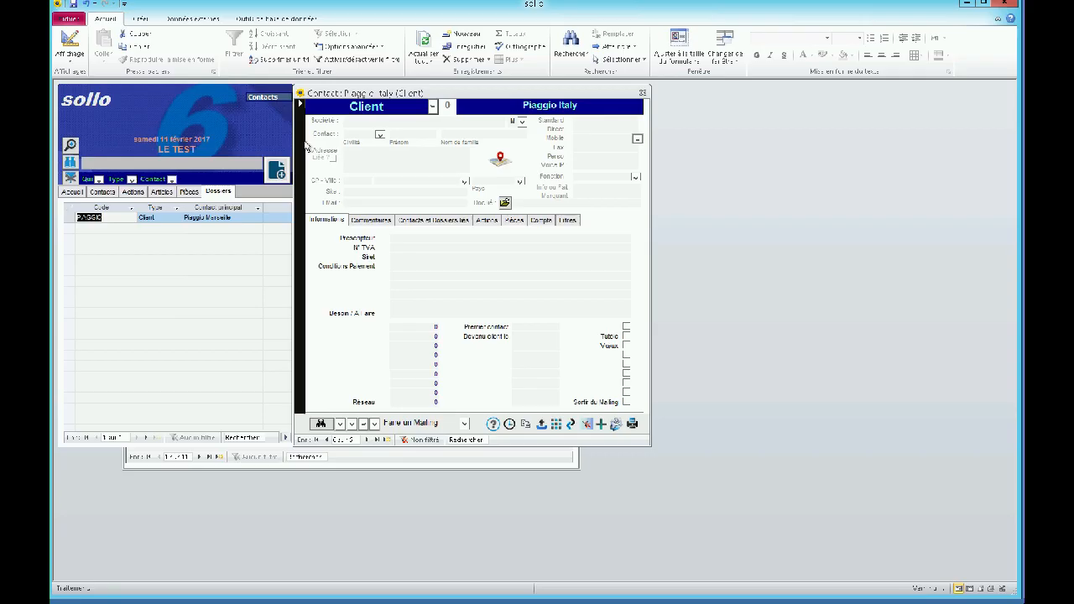
# Step: Close the open contact record, verify the Excel file for Acod with the PIAGGIO dossier in place and dismiss the end message
pyautogui.click(643, 92)
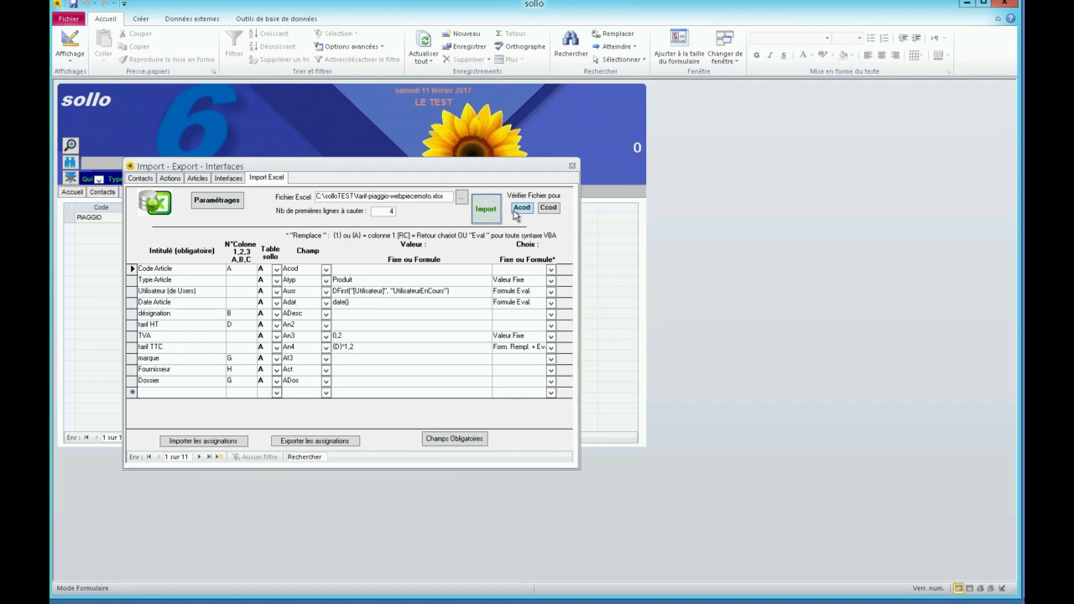
pyautogui.click(514, 209)
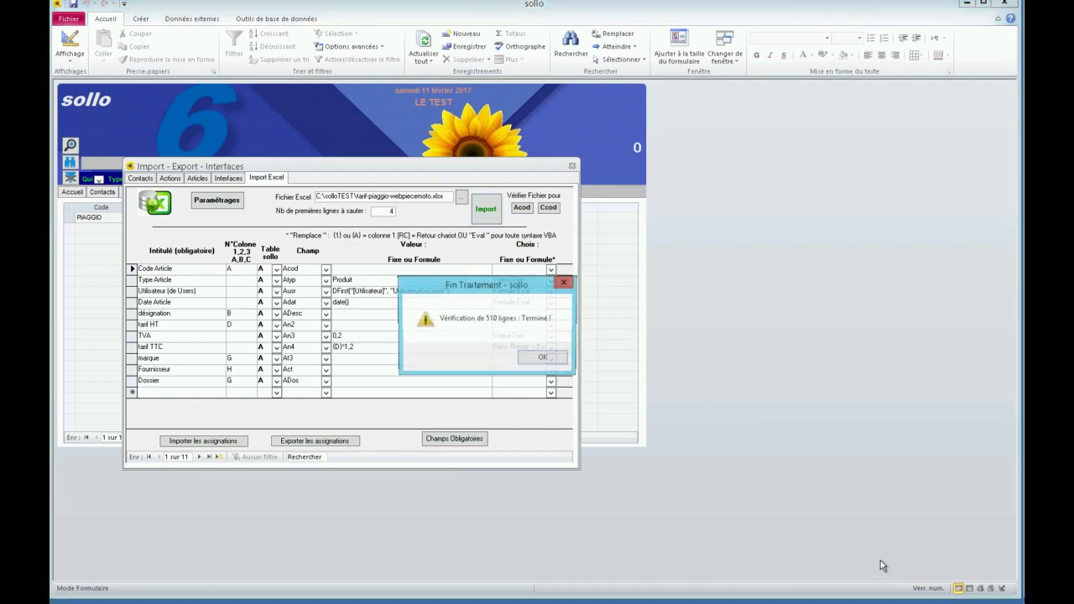
pyautogui.click(542, 358)
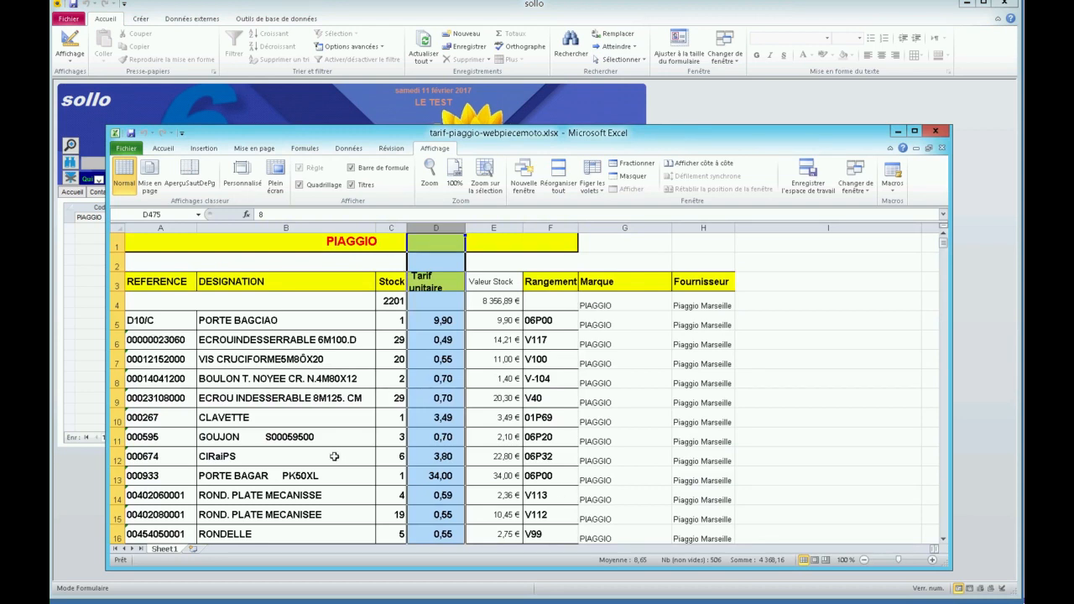
# Step: Copy the last article row of tarif-piaggio-webpiecemoto.xlsx, row 509, and paste it into row 510 as a test duplicate
pyautogui.click(257, 437)
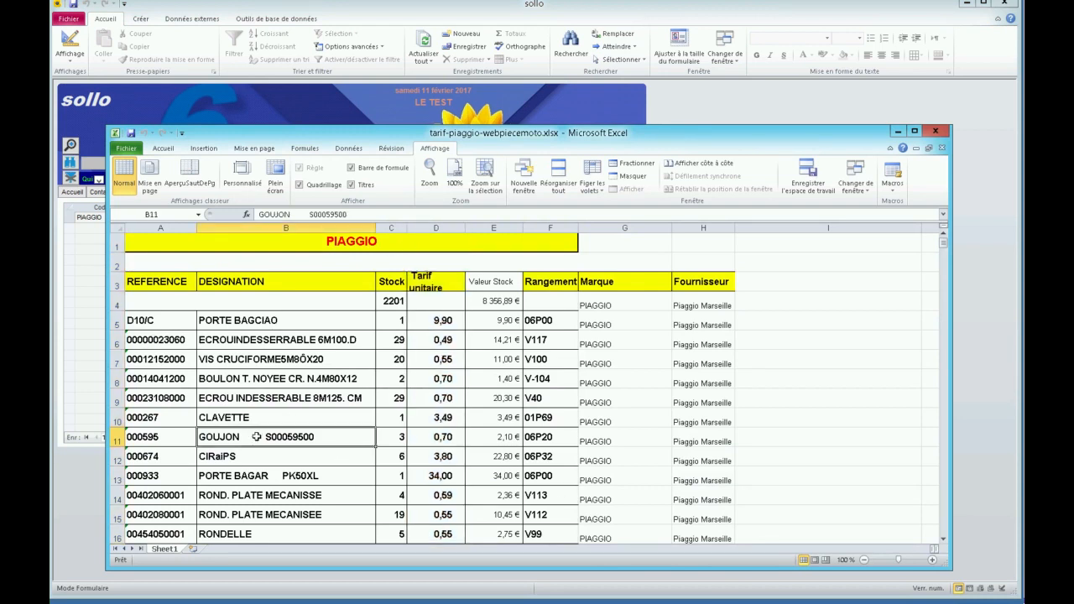
pyautogui.hotkey('ctrl', 'Down')
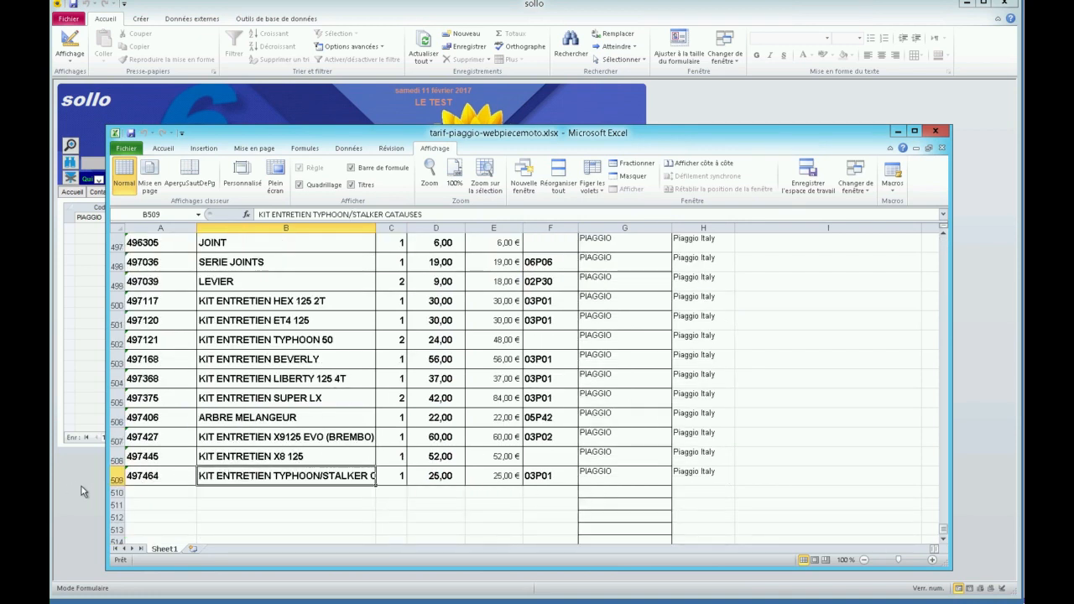
pyautogui.click(115, 477)
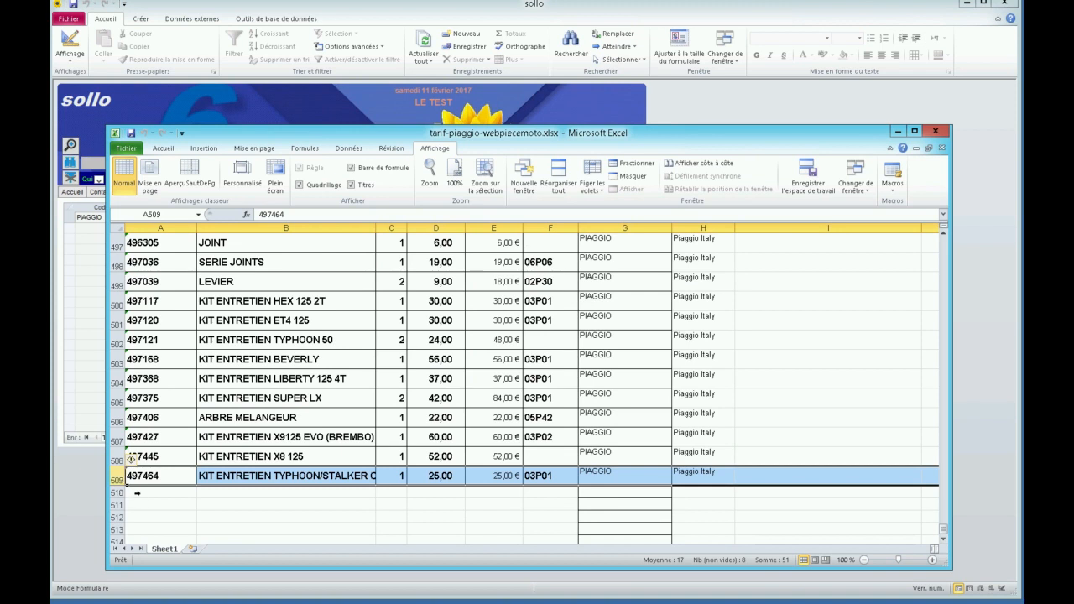
pyautogui.hotkey('ctrl', 'c')
pyautogui.hotkey('ctrl', 'v')
pyautogui.click(133, 496)
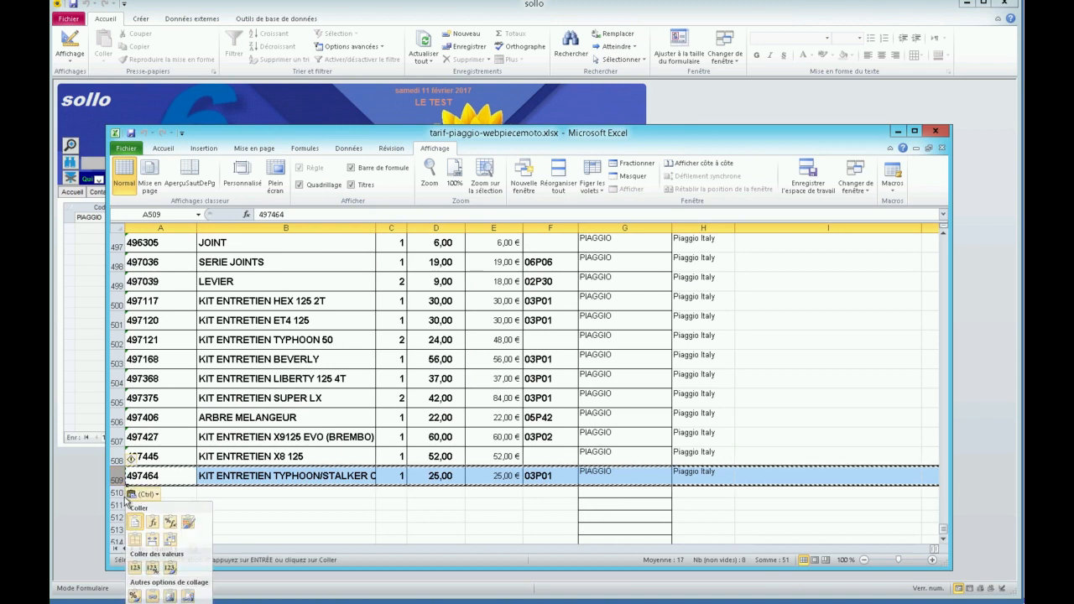
pyautogui.click(132, 497)
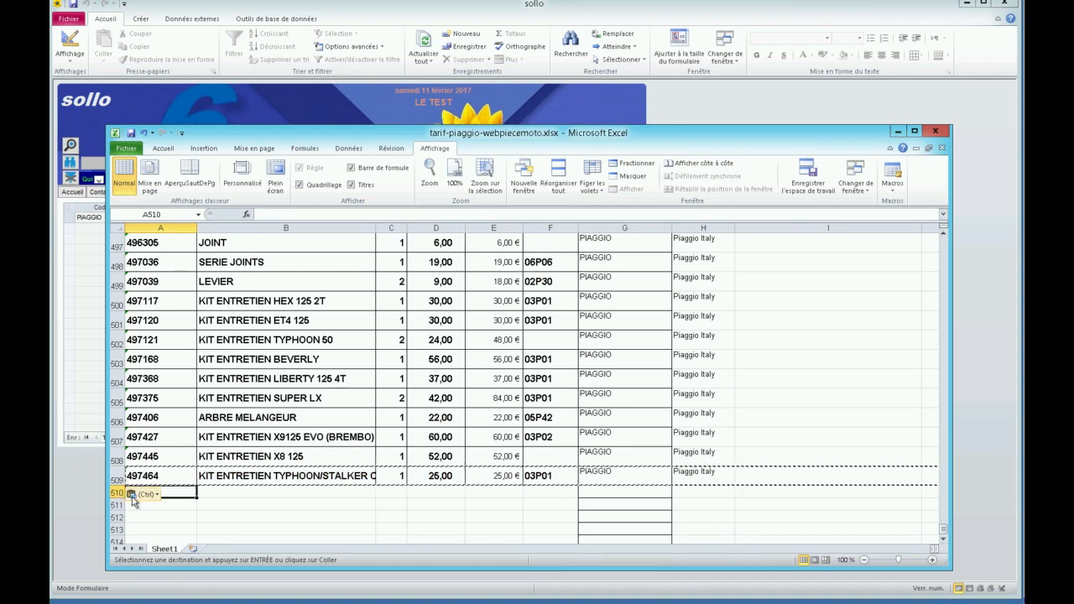
pyautogui.hotkey('ctrl', 'v')
pyautogui.press('Escape')
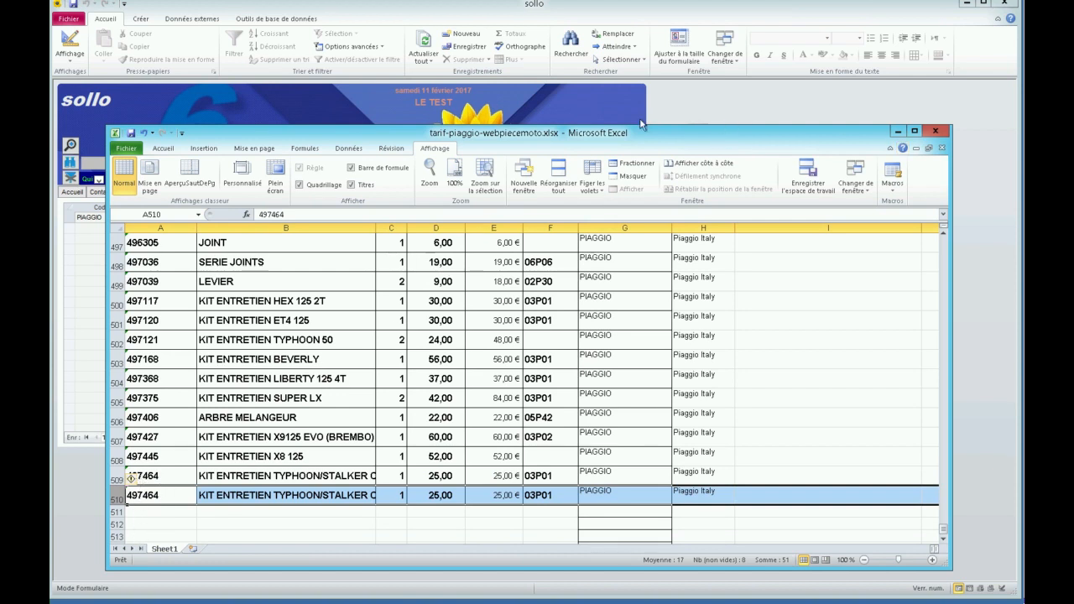
# Step: Verify the Excel file for Acod in sollo to test for duplicates, dismiss the messages and close the ZImportExcel_VerifDoublons table
pyautogui.click(620, 102)
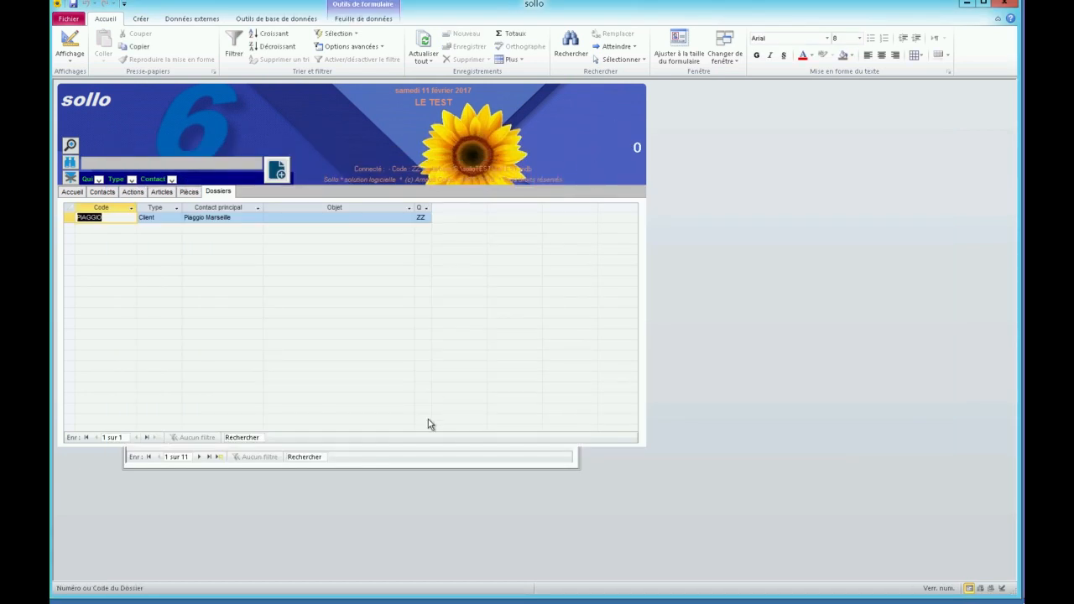
pyautogui.click(427, 465)
pyautogui.click(516, 208)
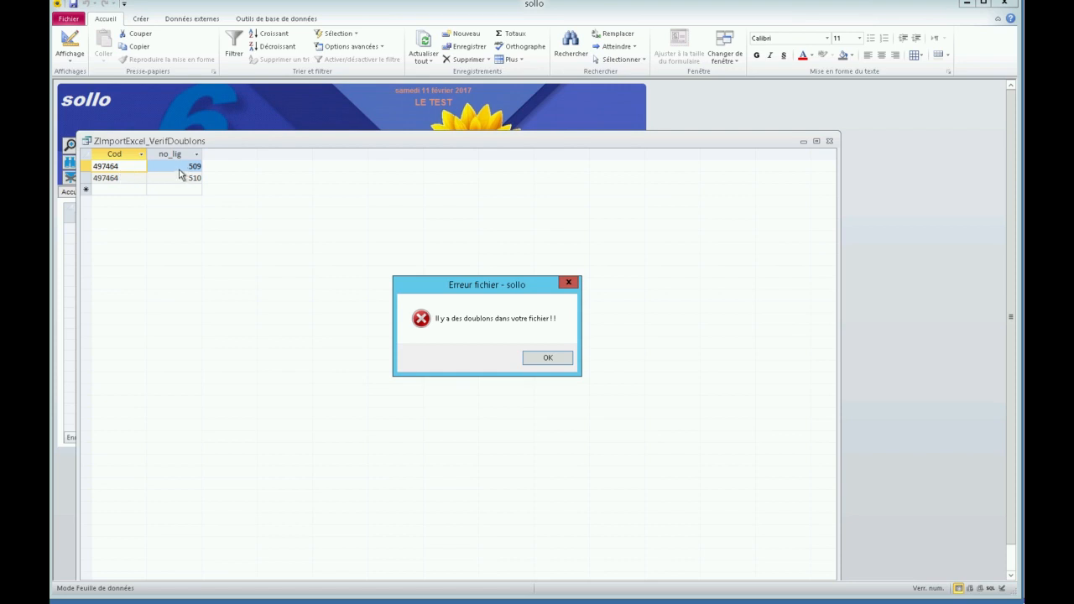
pyautogui.click(541, 364)
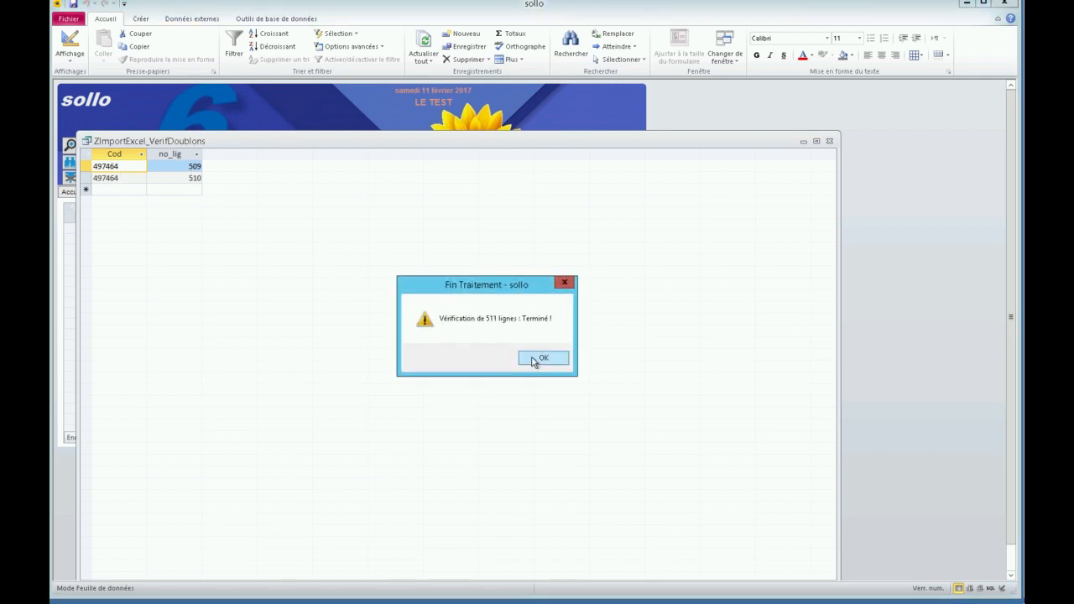
pyautogui.click(534, 360)
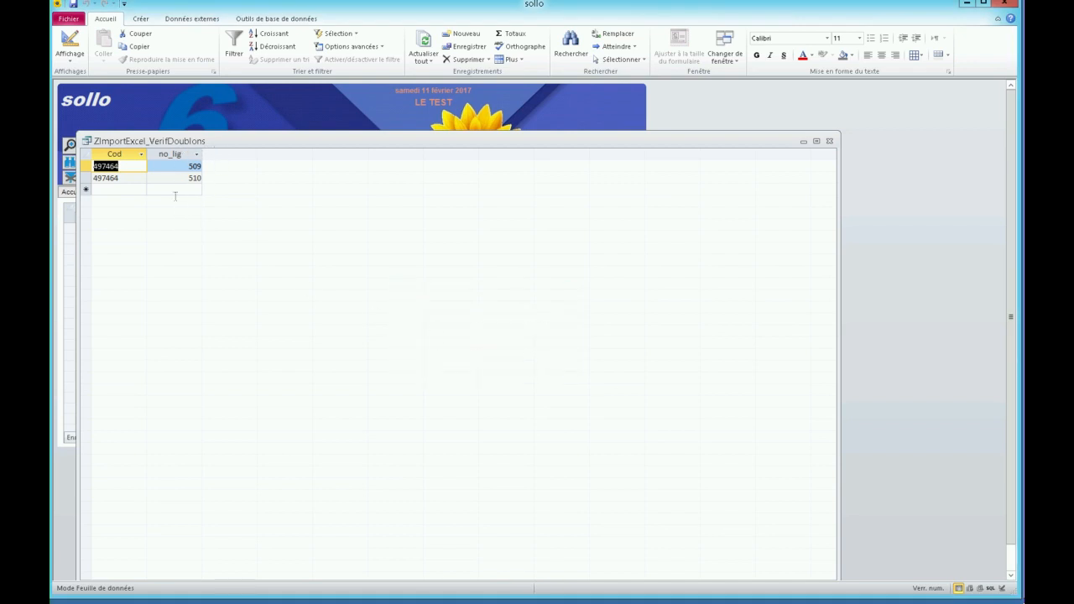
pyautogui.click(830, 142)
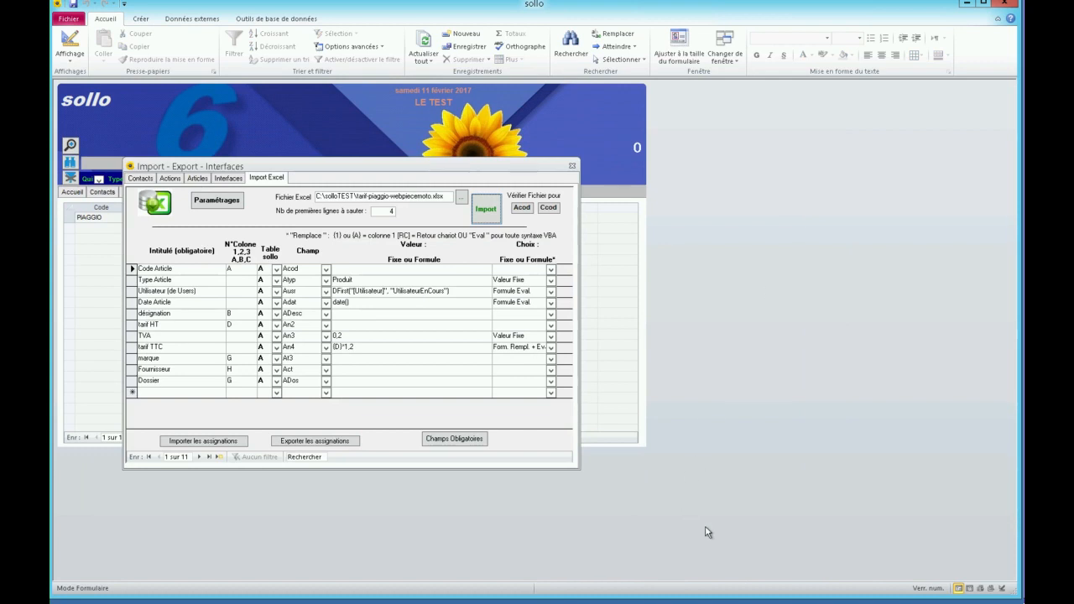
# Step: Reopen tarif-piaggio-webpiecemoto.xlsx from the solloTEST folder and delete the duplicate row 510
pyautogui.click(411, 603)
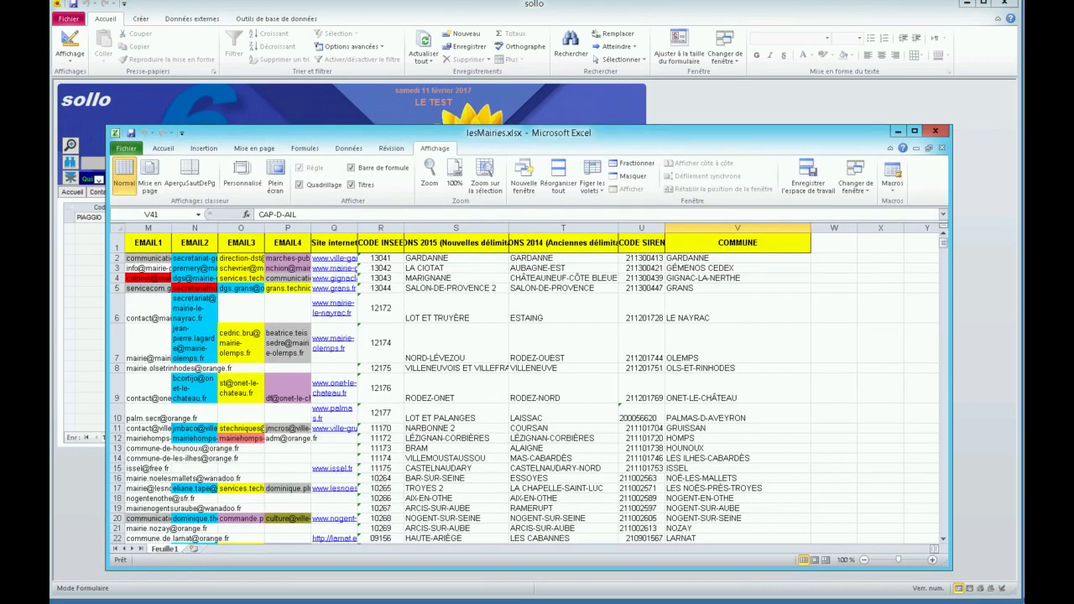
pyautogui.click(496, 603)
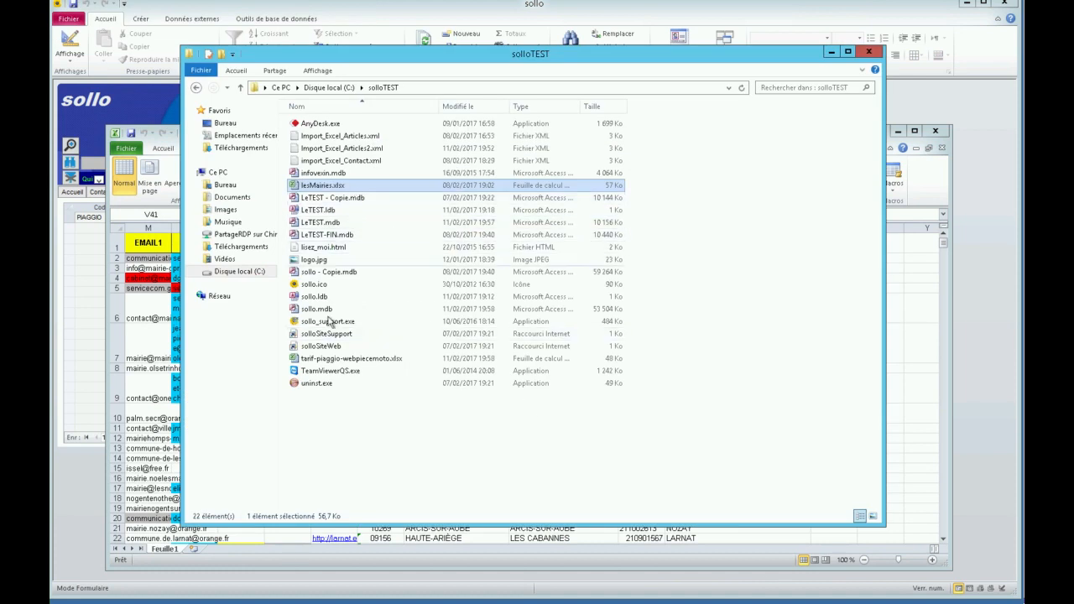
pyautogui.doubleClick(324, 359)
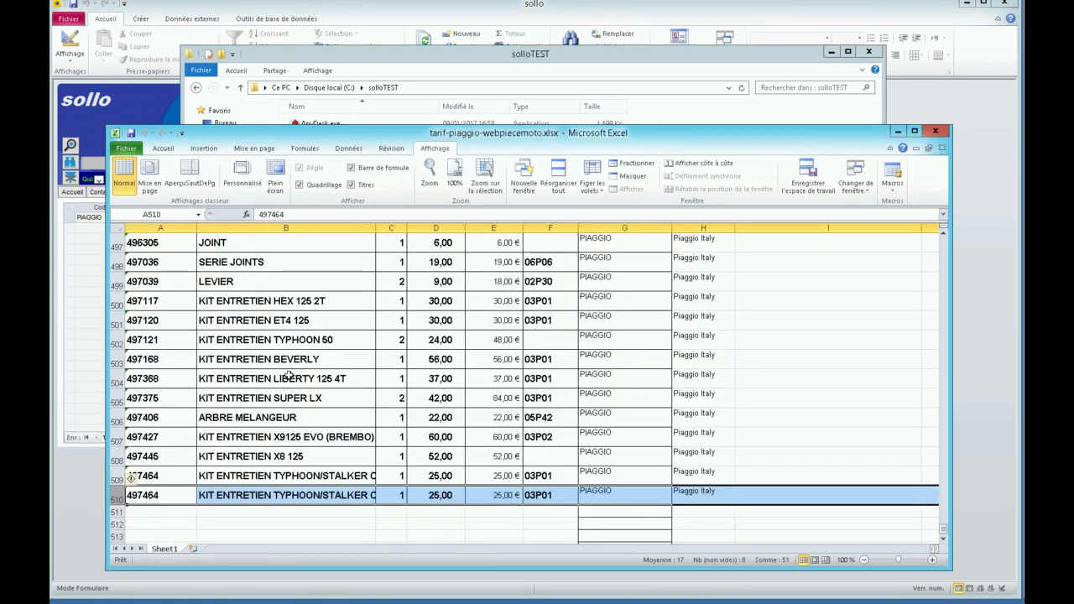
pyautogui.rightClick(117, 498)
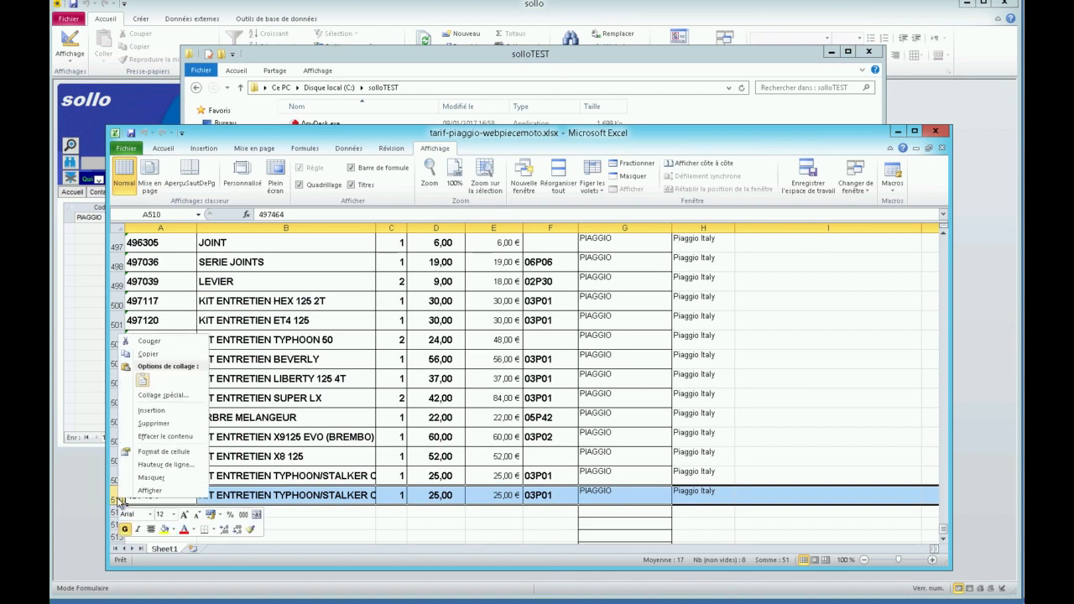
pyautogui.click(137, 426)
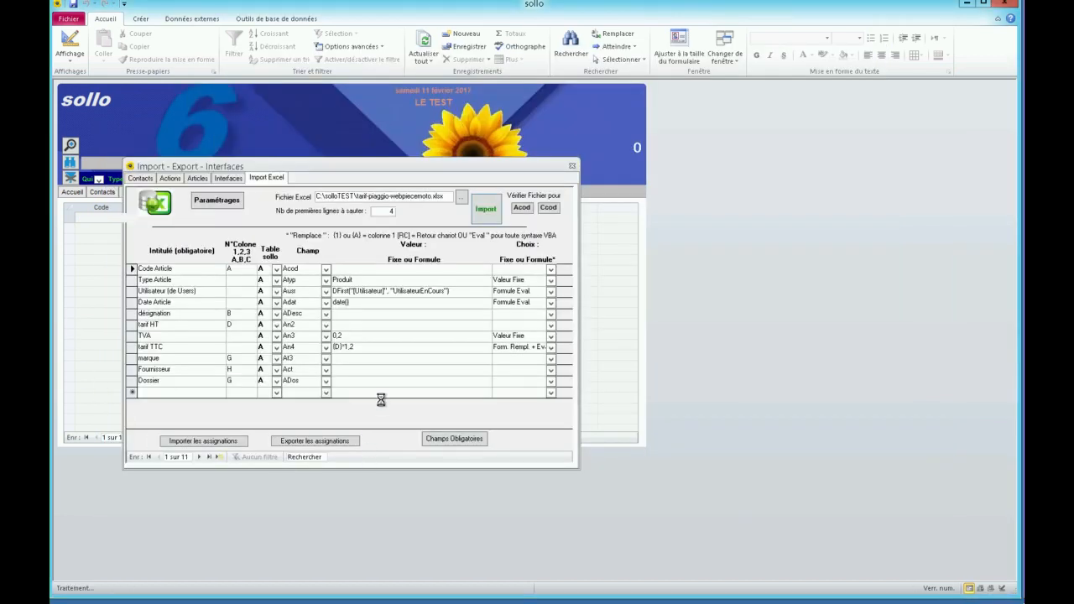
# Step: Return to the Excel import screen in sollo, verify the corrected file for Acod and dismiss the end message
pyautogui.click(329, 460)
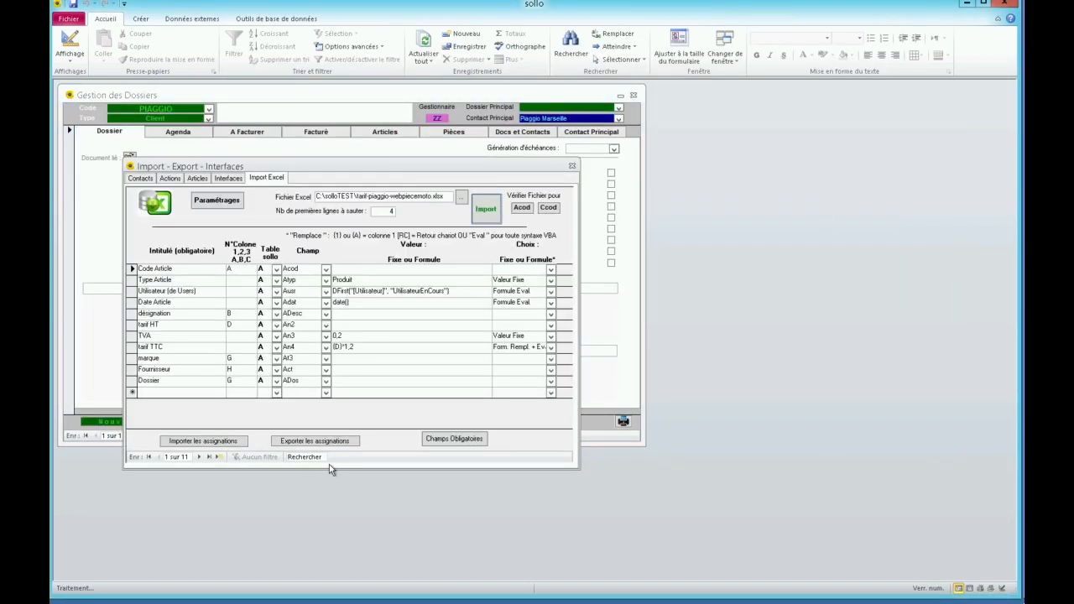
pyautogui.click(517, 209)
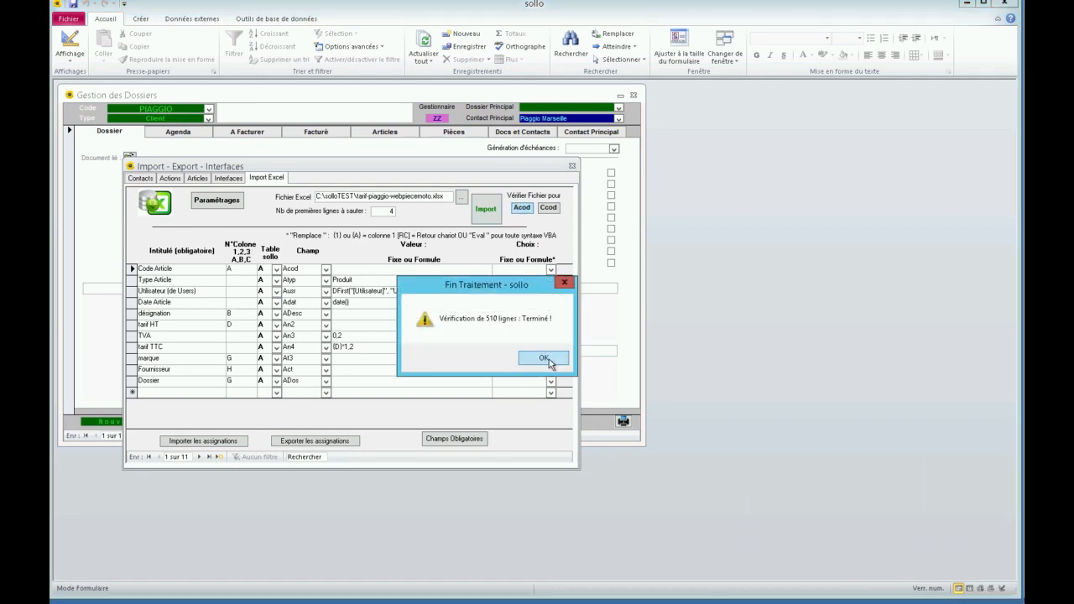
pyautogui.click(544, 359)
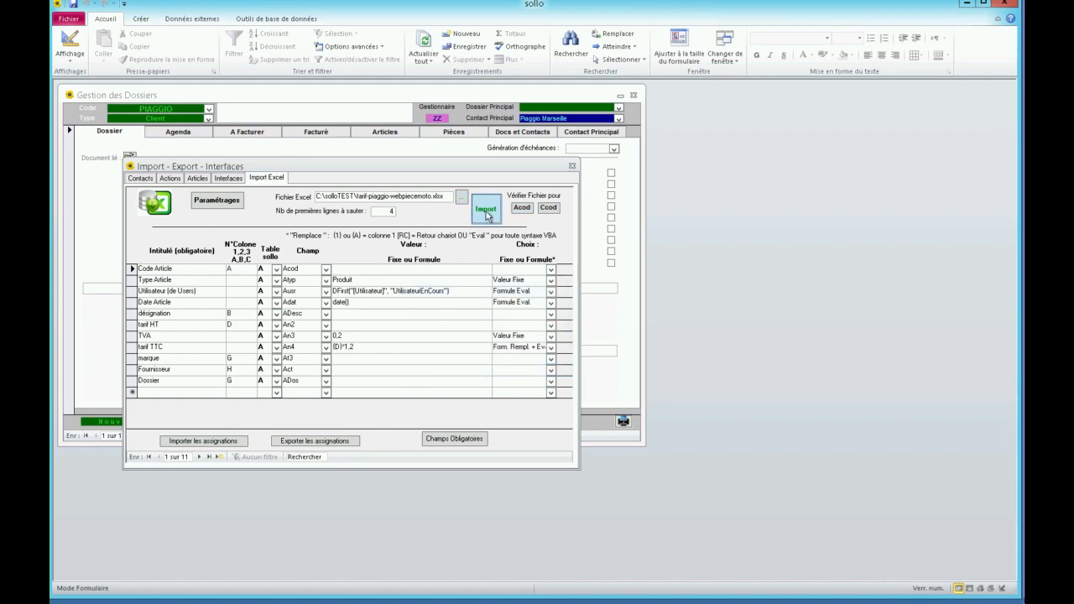
# Step: Launch the import of the Excel price list, confirm it and dismiss the end message
pyautogui.click(487, 215)
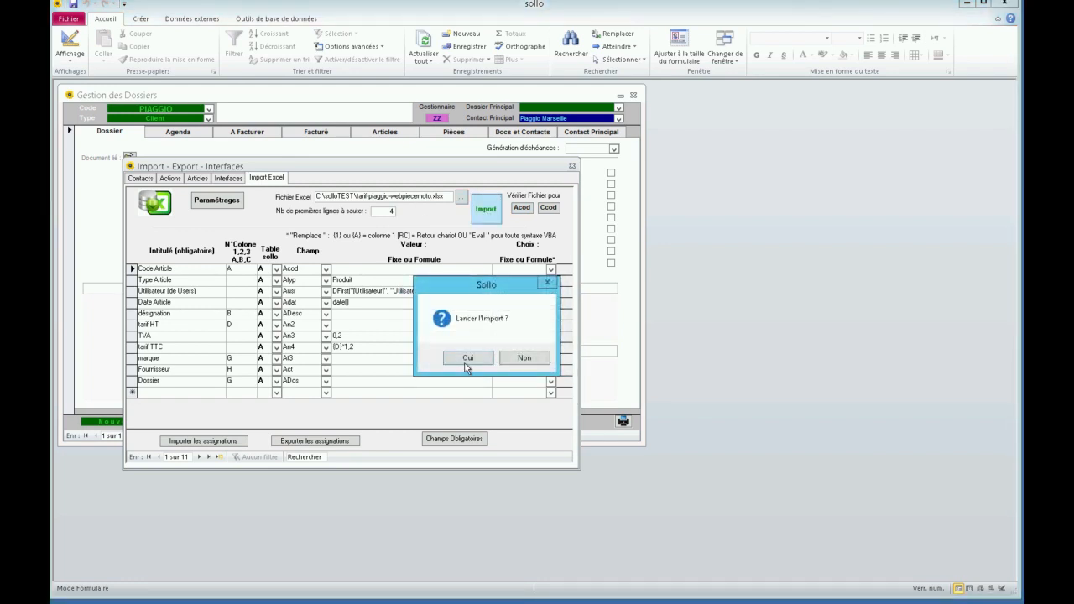
pyautogui.click(466, 361)
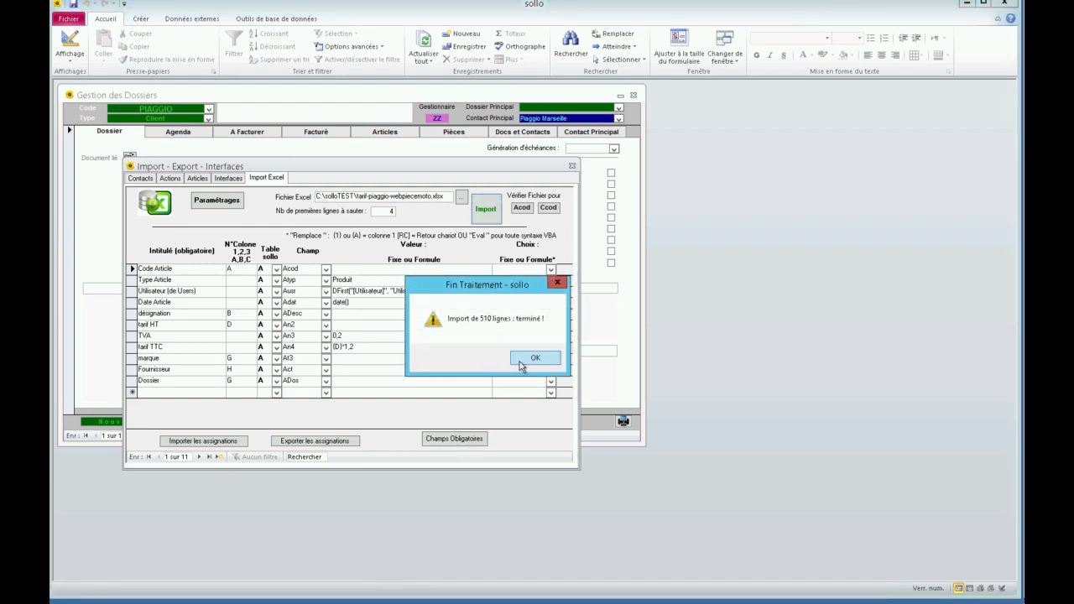
pyautogui.click(534, 358)
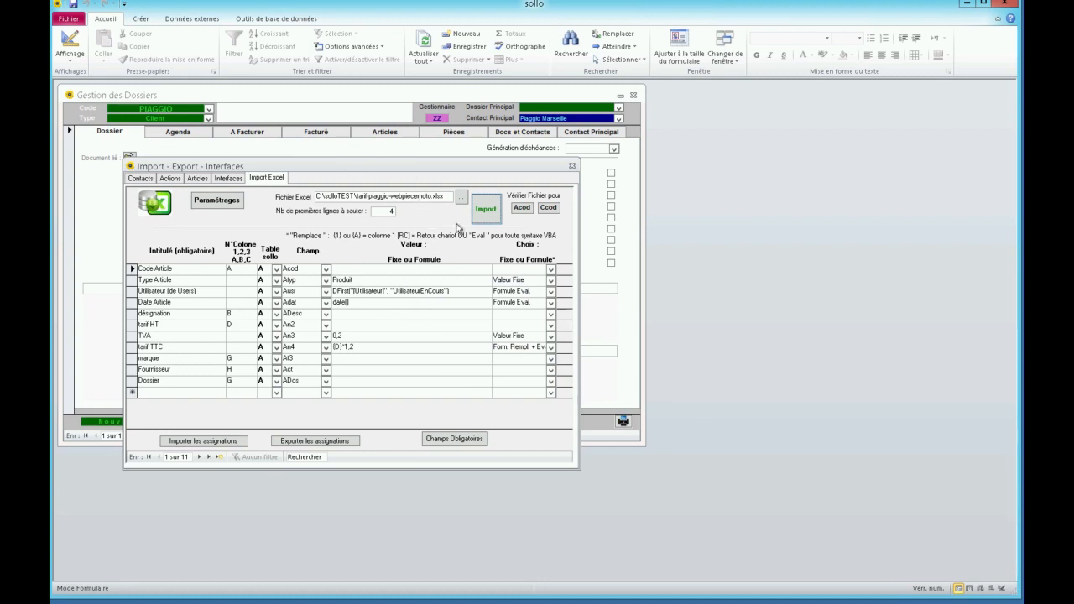
# Step: Close the Excel import window and the PIAGGIO dossier, and return to the sollo home page
pyautogui.click(570, 166)
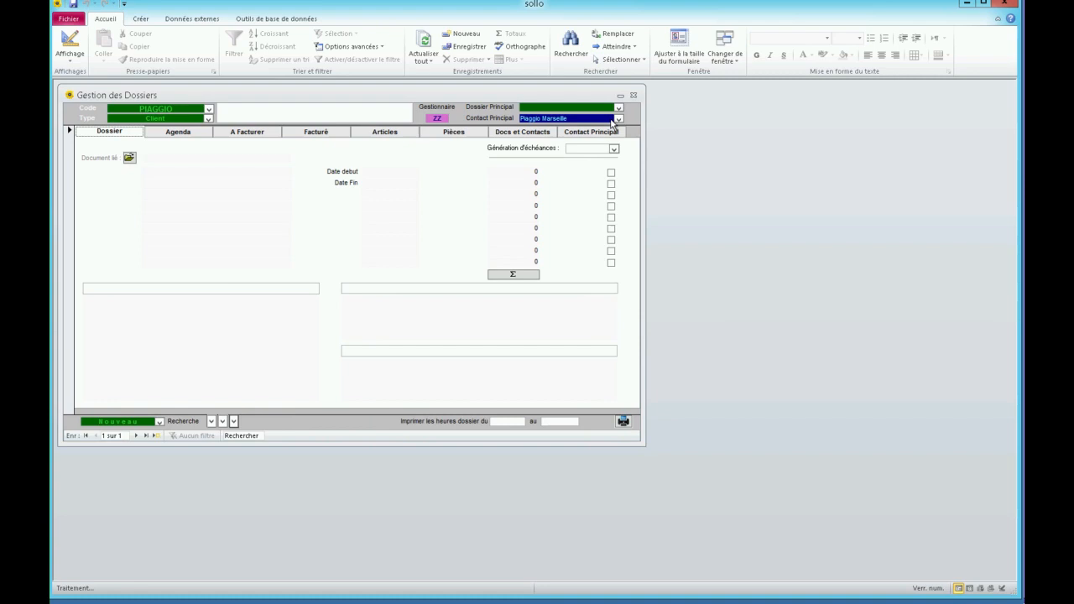
pyautogui.click(634, 95)
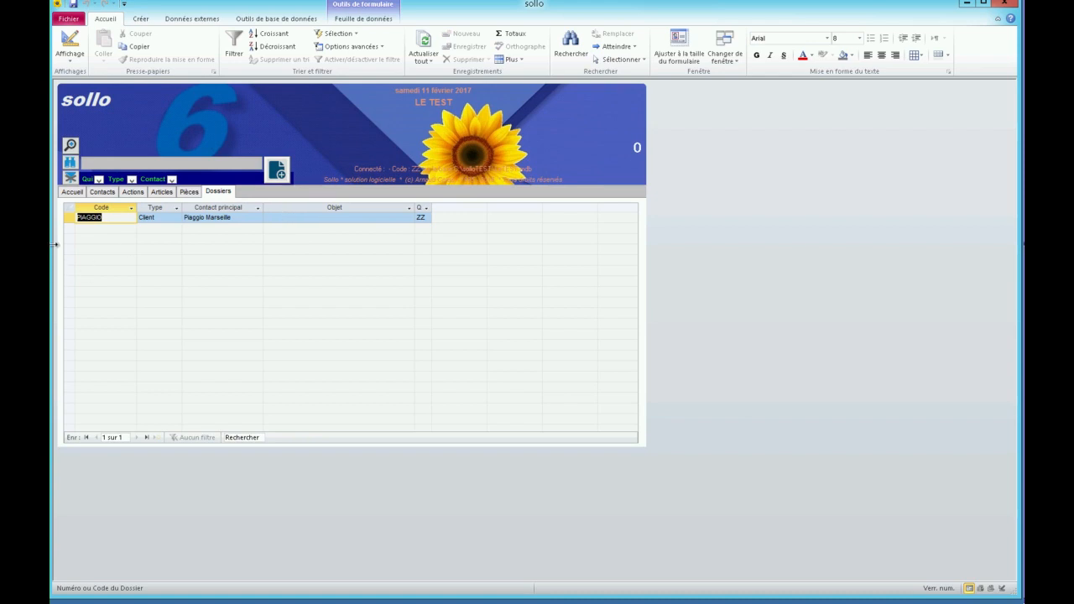
pyautogui.click(76, 192)
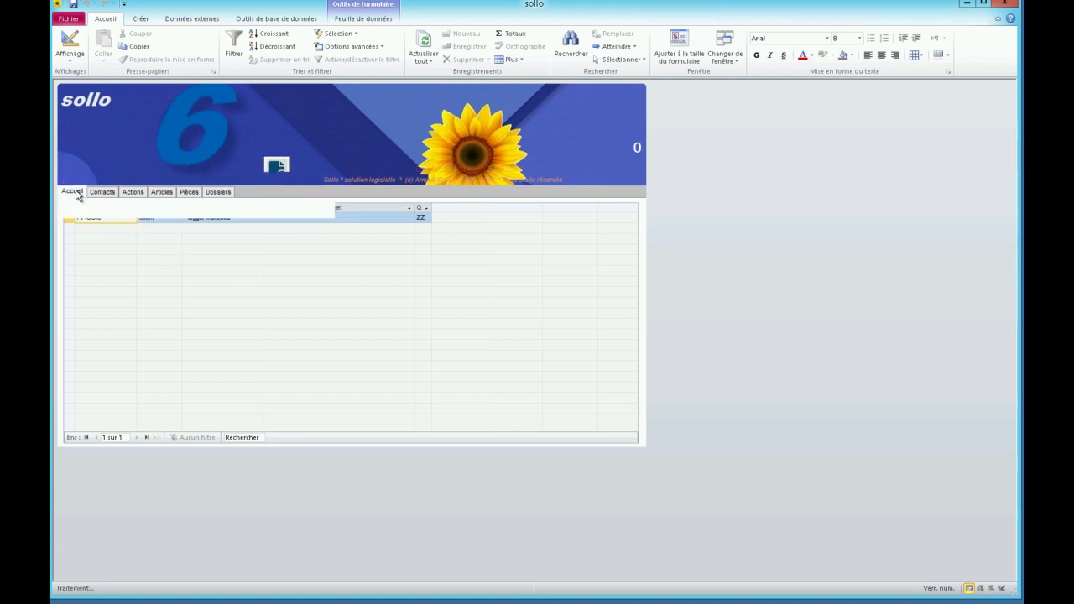
# Step: Reopen the Excel import screen and load the saved Articles PIAGGIO import parameters
pyautogui.click(138, 382)
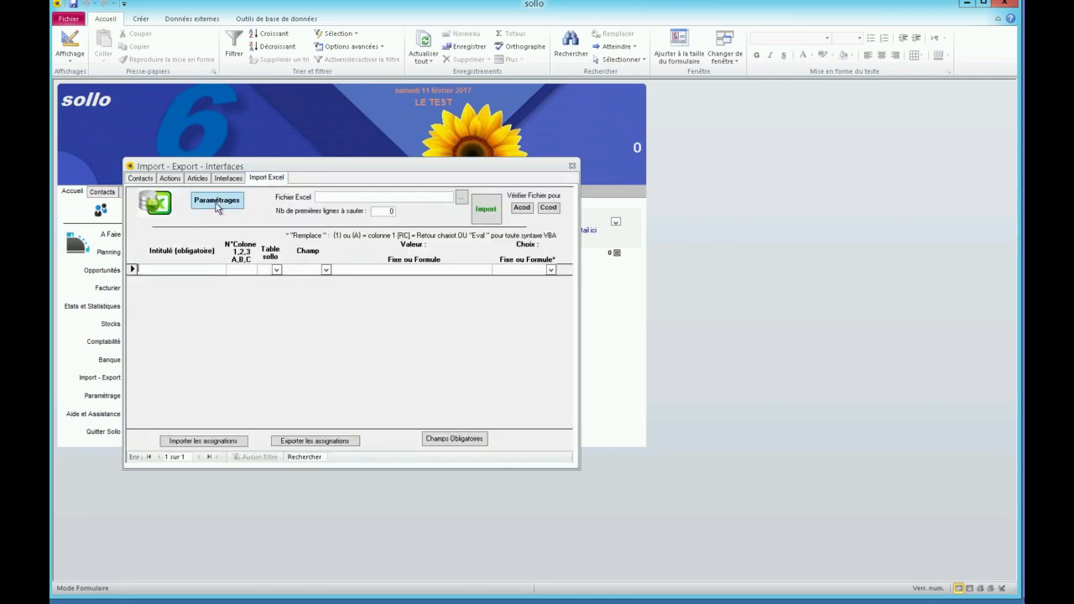
pyautogui.click(218, 205)
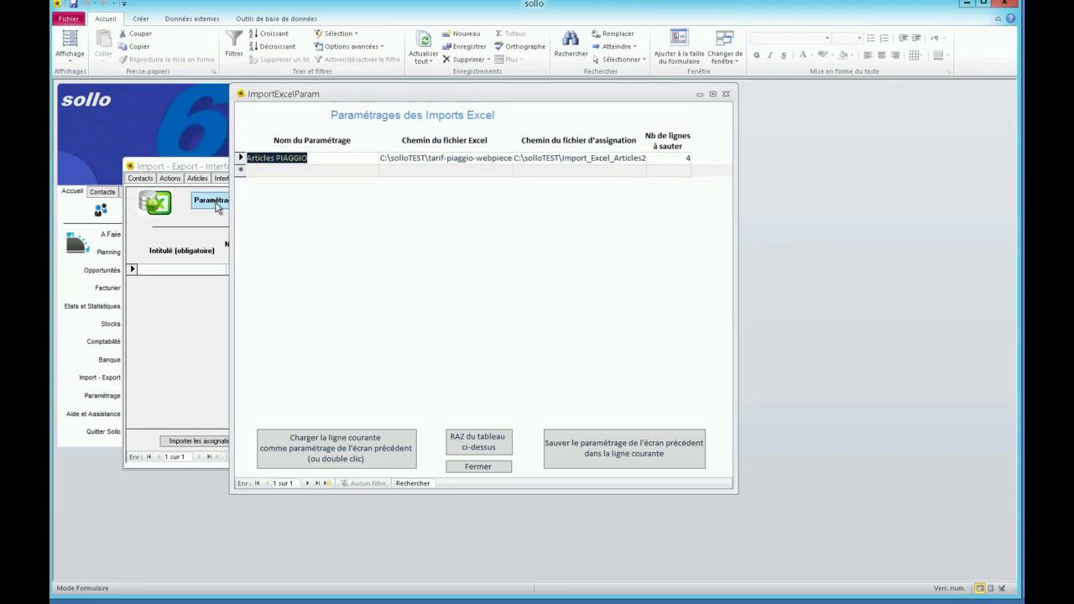
pyautogui.doubleClick(326, 160)
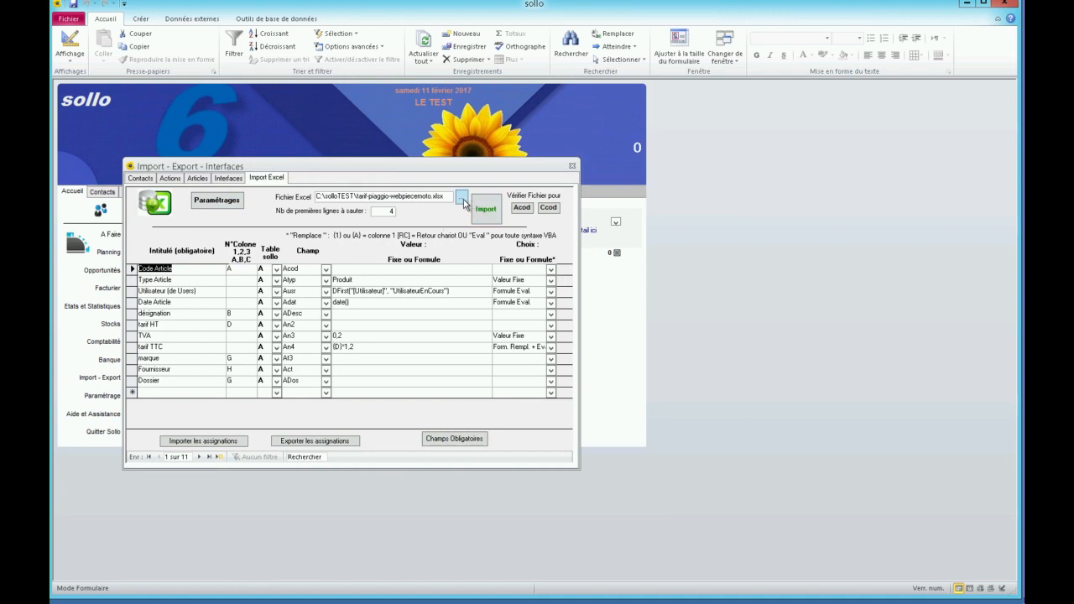
# Step: Browse for the source Excel file, cancel the selection, and reload the saved Articles PIAGGIO parameters
pyautogui.click(463, 202)
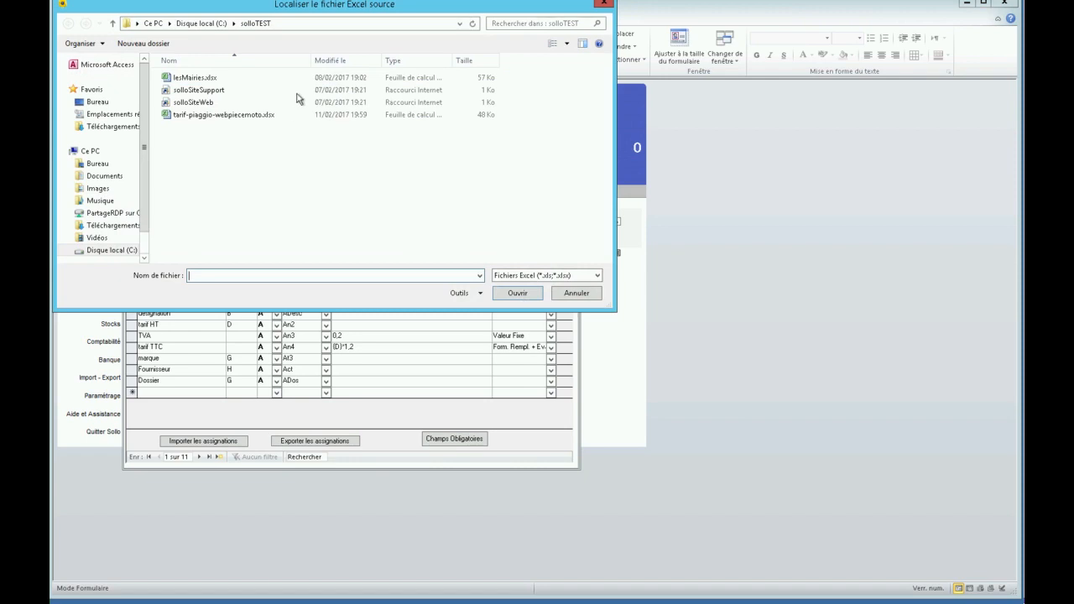
pyautogui.click(576, 294)
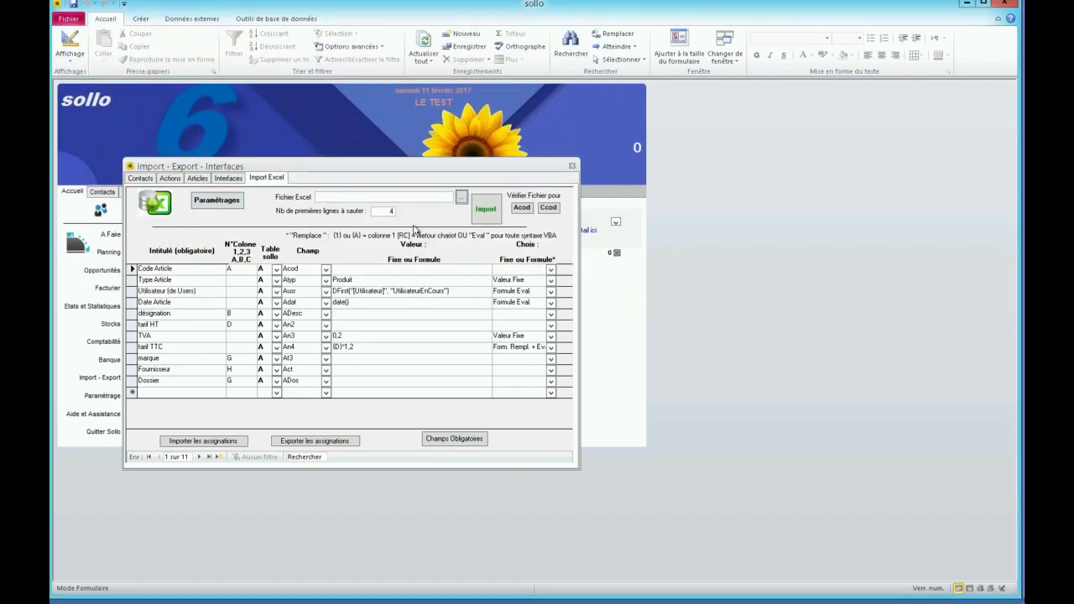
pyautogui.click(222, 203)
pyautogui.click(365, 157)
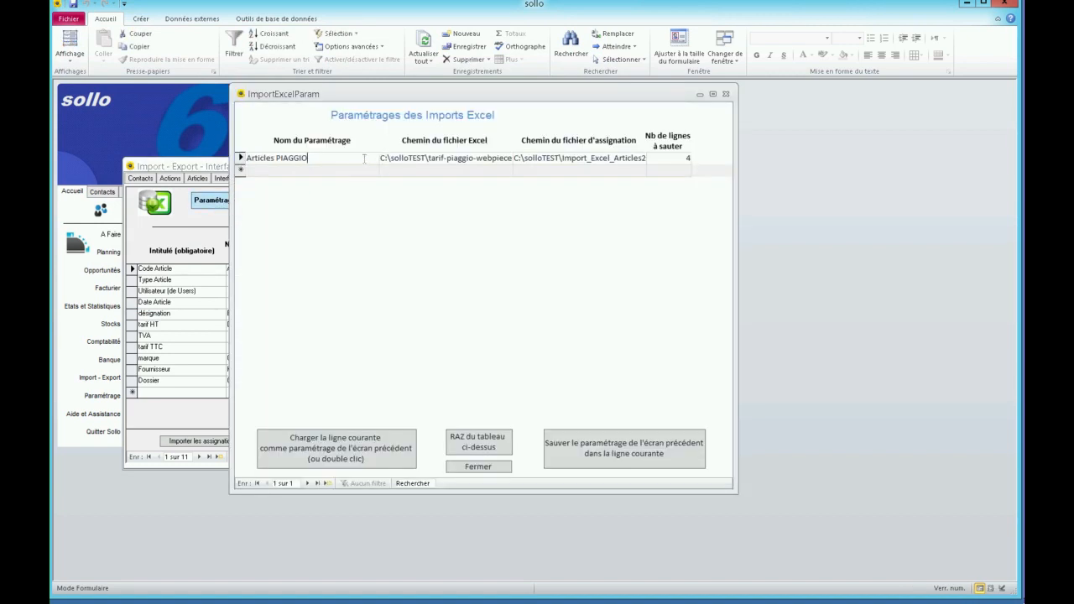
pyautogui.doubleClick(364, 157)
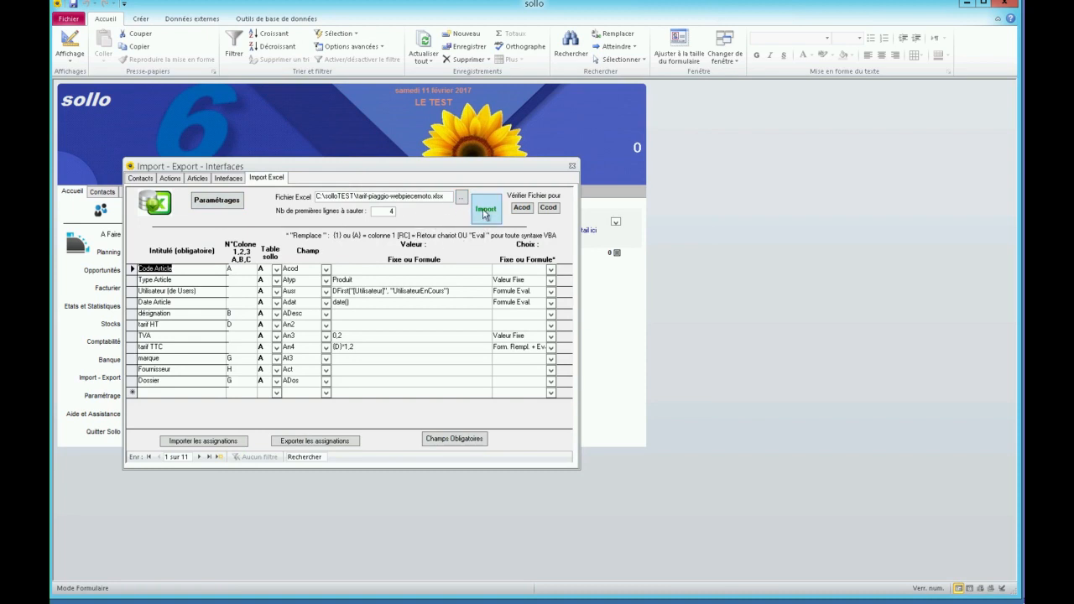
# Step: Verify tarif-piaggio-webpiecemoto.xlsx for Acod and dismiss the end message
pyautogui.click(521, 208)
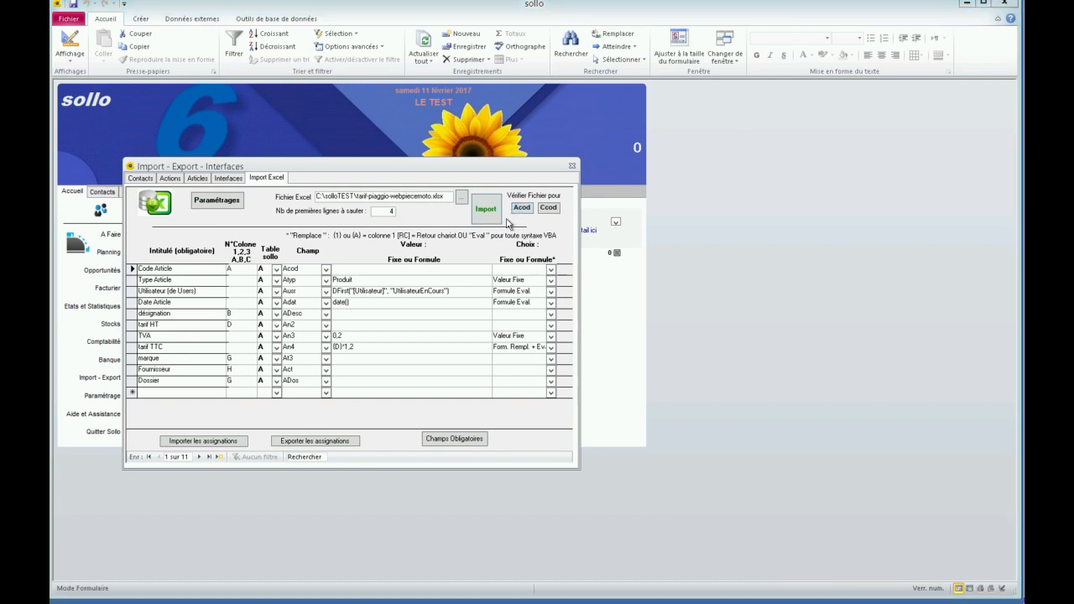
pyautogui.click(543, 358)
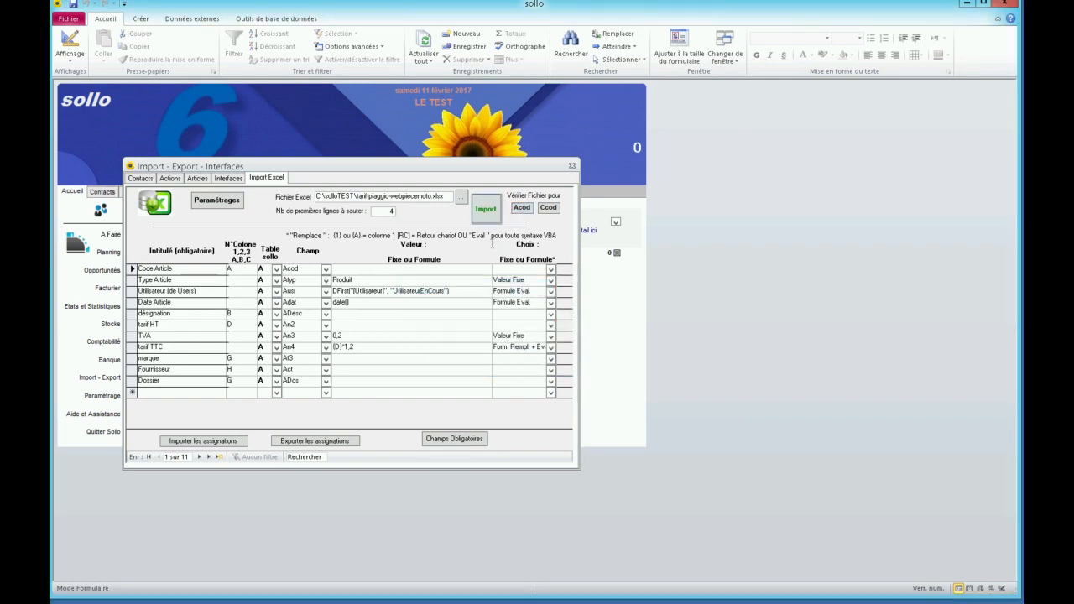
# Step: Run and confirm the import of the Piaggio price list, dismiss the end message and close the Import - Export window
pyautogui.click(486, 209)
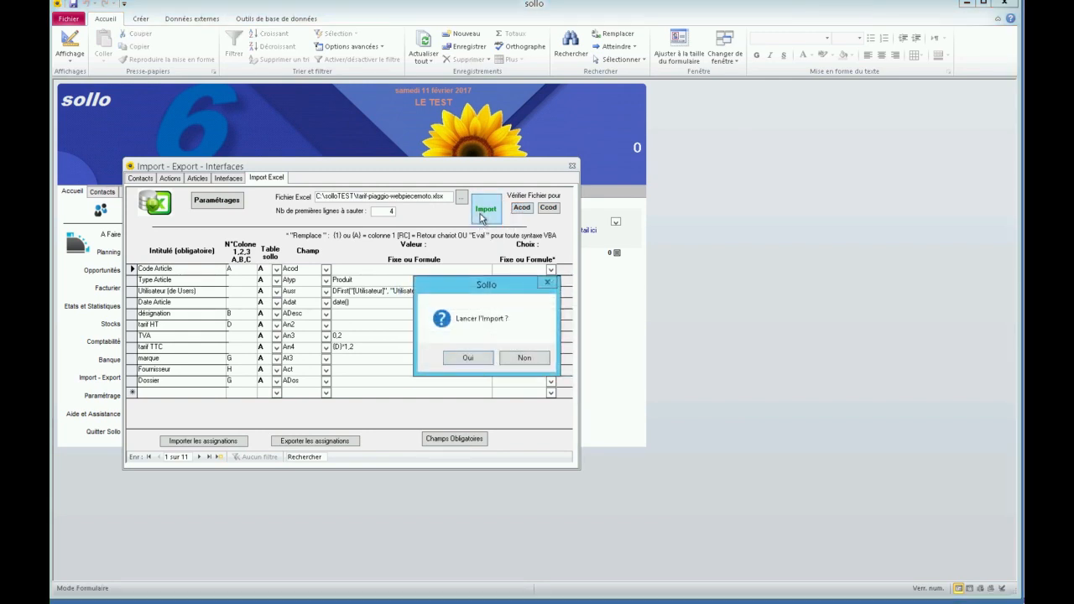
pyautogui.click(468, 358)
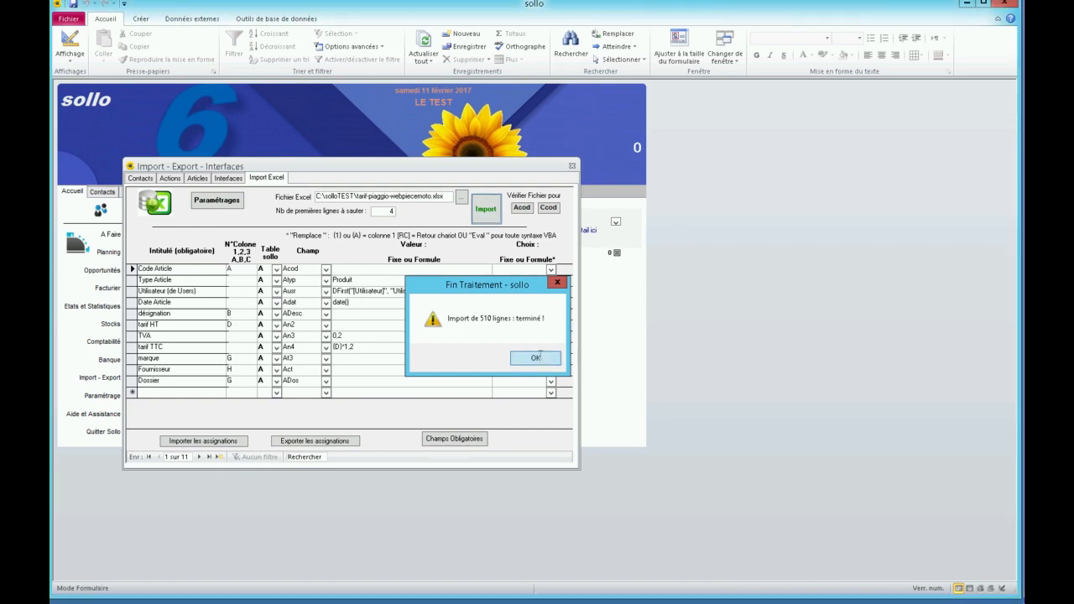
pyautogui.click(541, 358)
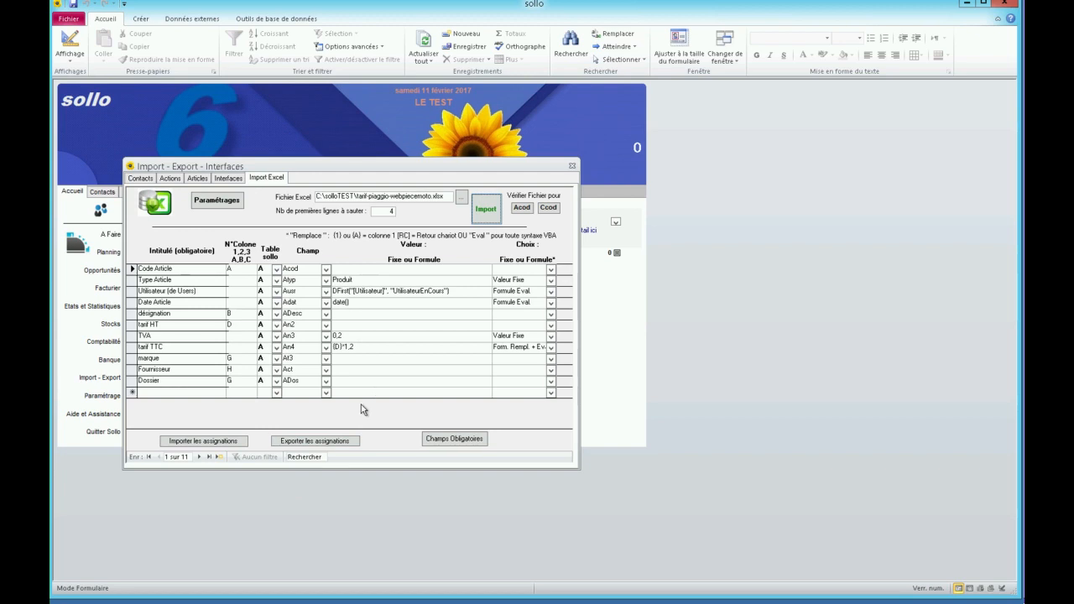
pyautogui.click(572, 167)
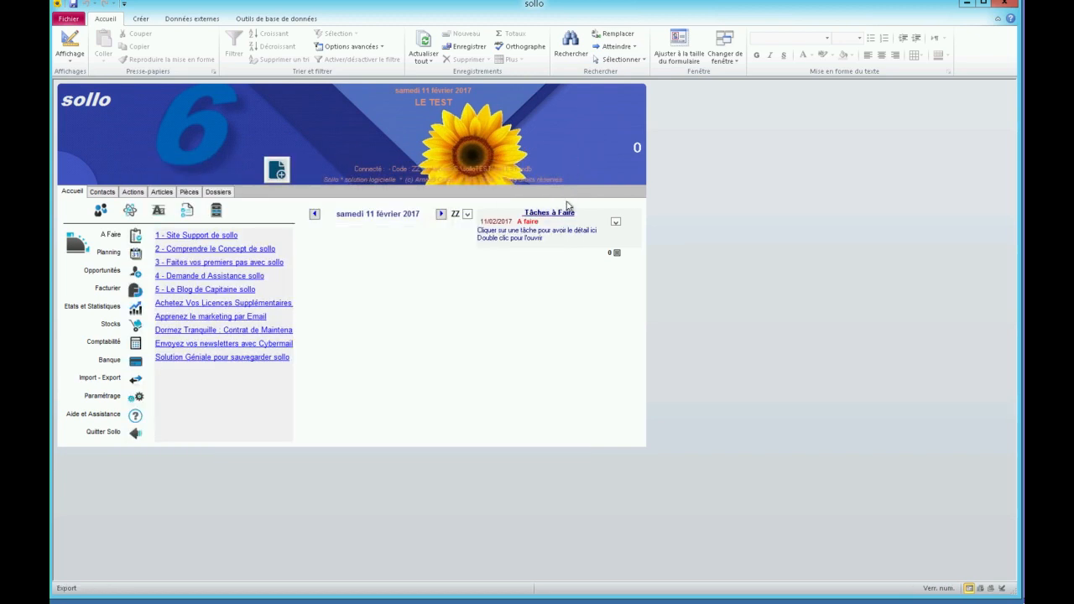